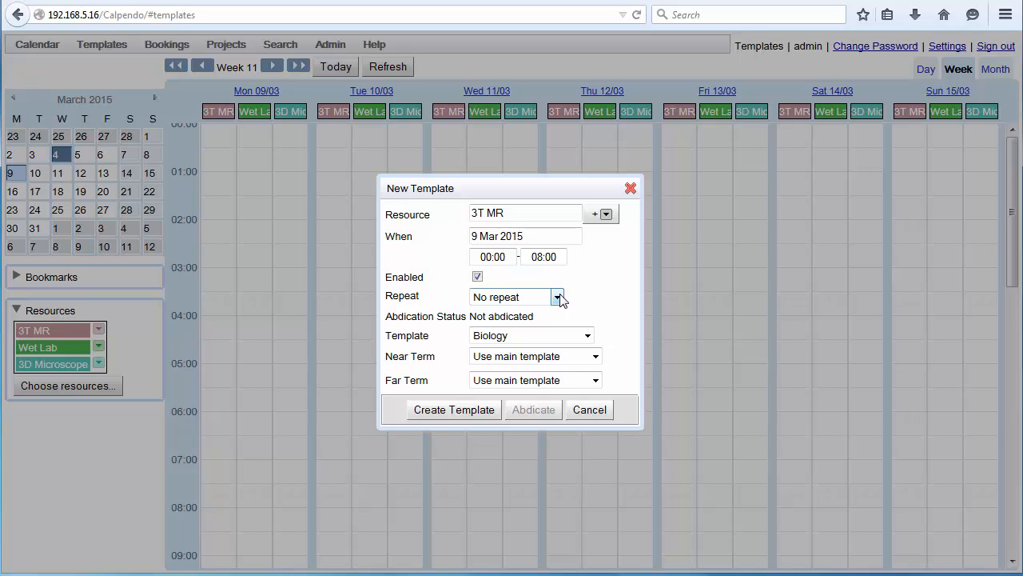
# Create the 3T MR template for 9 Mar 2015, 00:00–08:00, repeating daily with the Out of Hours template type
pyautogui.click(561, 296)
pyautogui.click(538, 331)
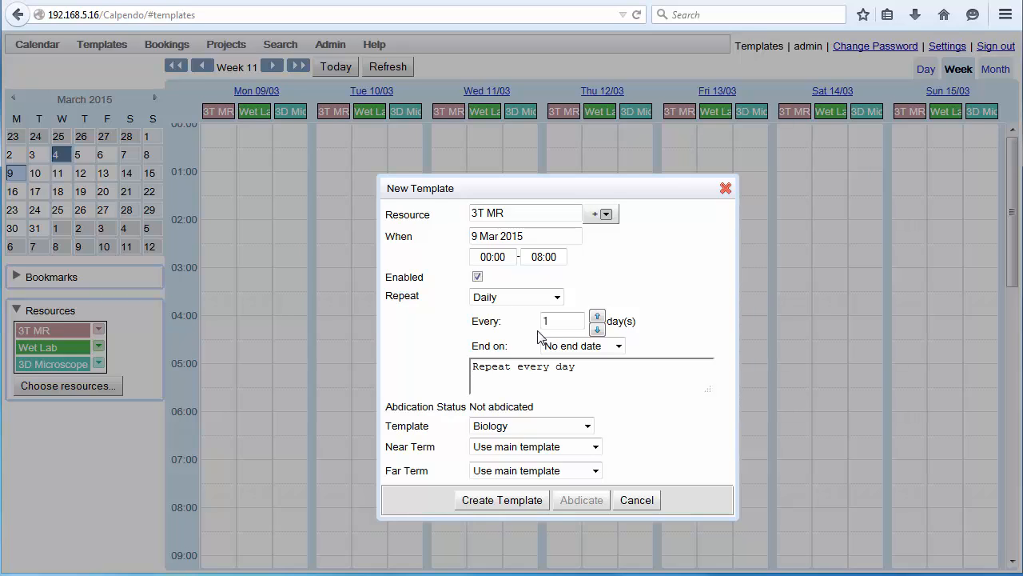
pyautogui.click(586, 426)
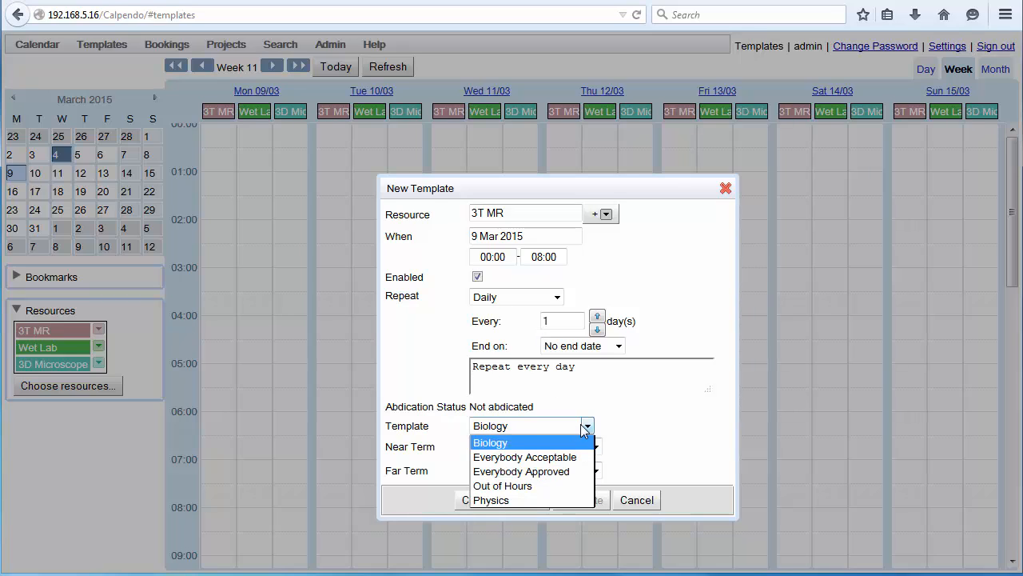
pyautogui.click(531, 487)
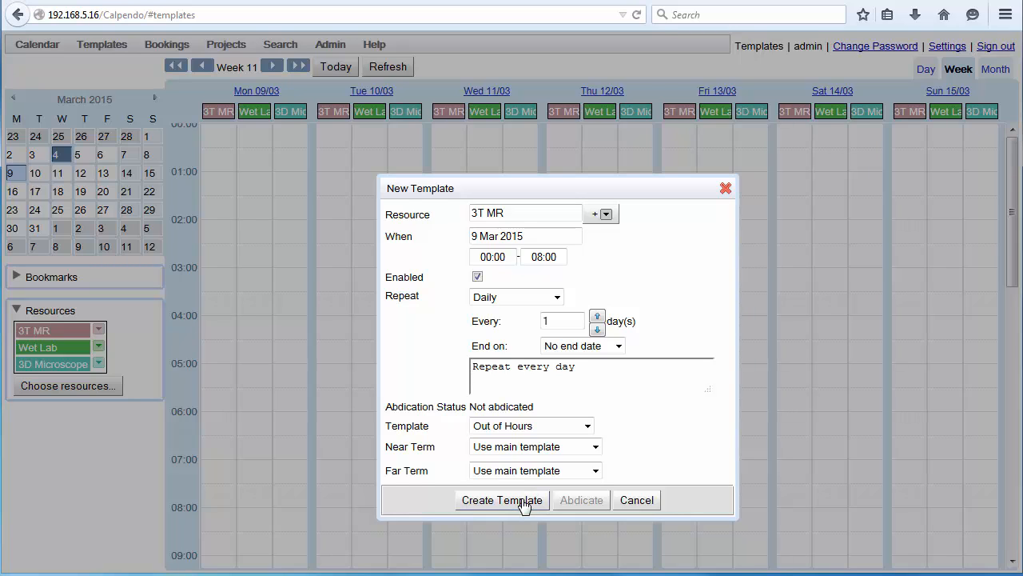
pyautogui.click(524, 502)
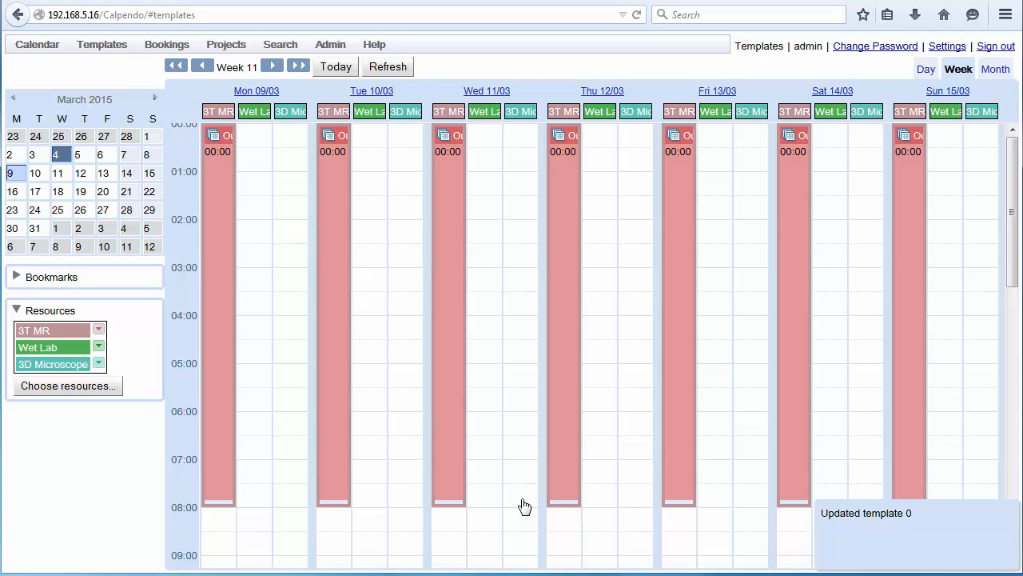
# Copy Monday's 00:00–08:00 3T MR Out of Hours template to Wet Lab and 3D Microscope at the same time
pyautogui.click(214, 183)
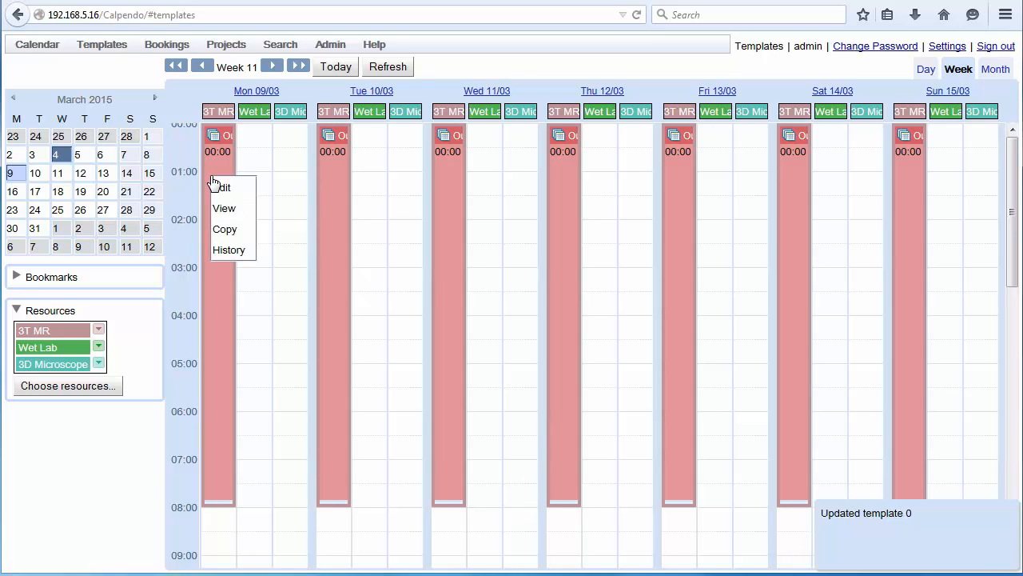
pyautogui.click(228, 230)
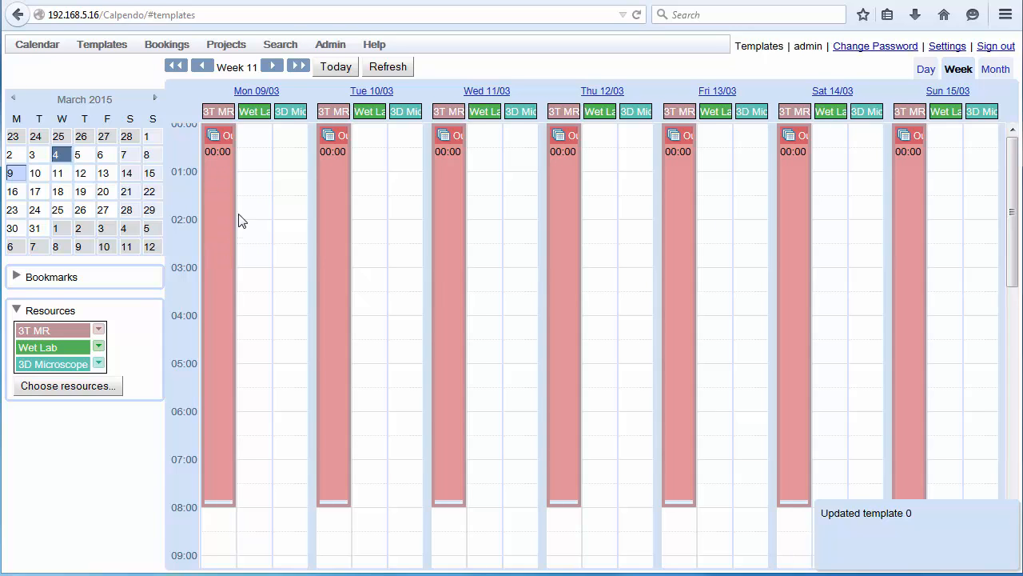
pyautogui.click(250, 140)
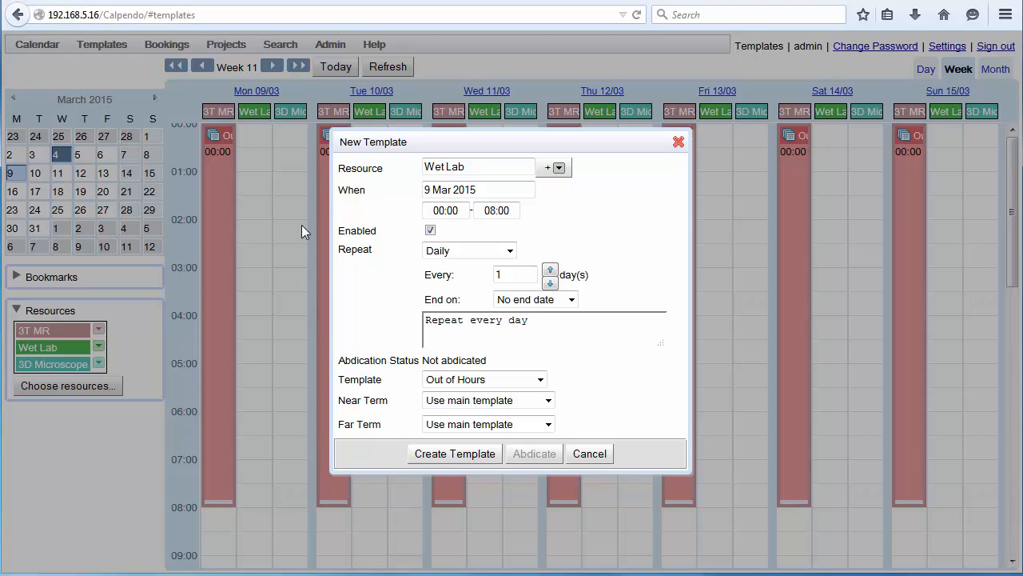
pyautogui.click(456, 454)
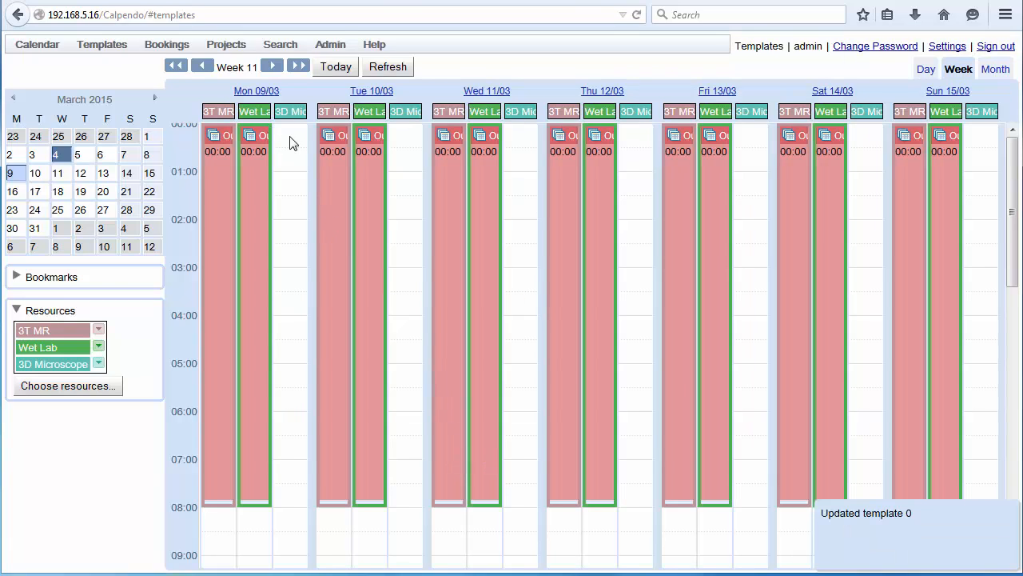
pyautogui.click(290, 137)
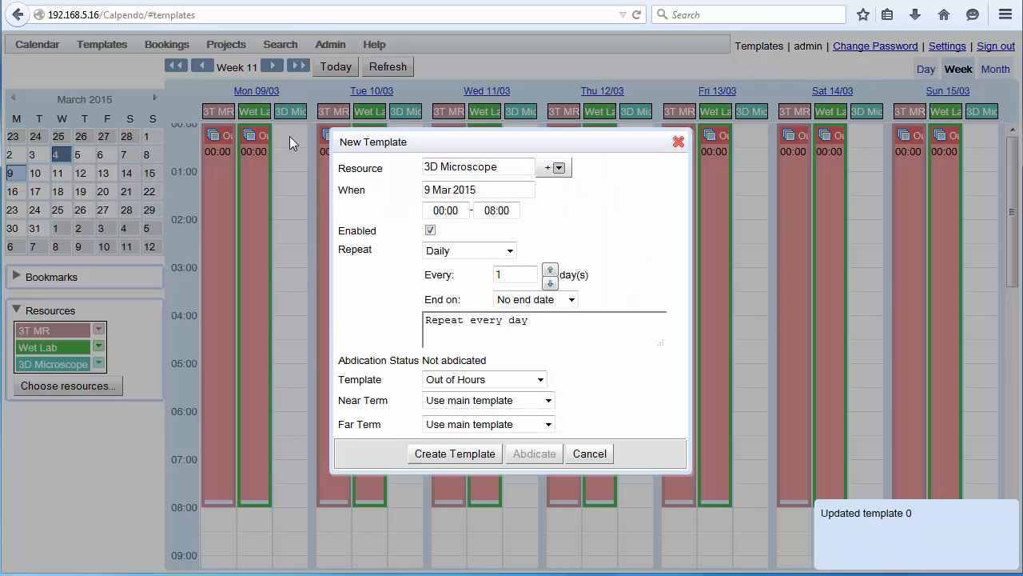
pyautogui.click(483, 457)
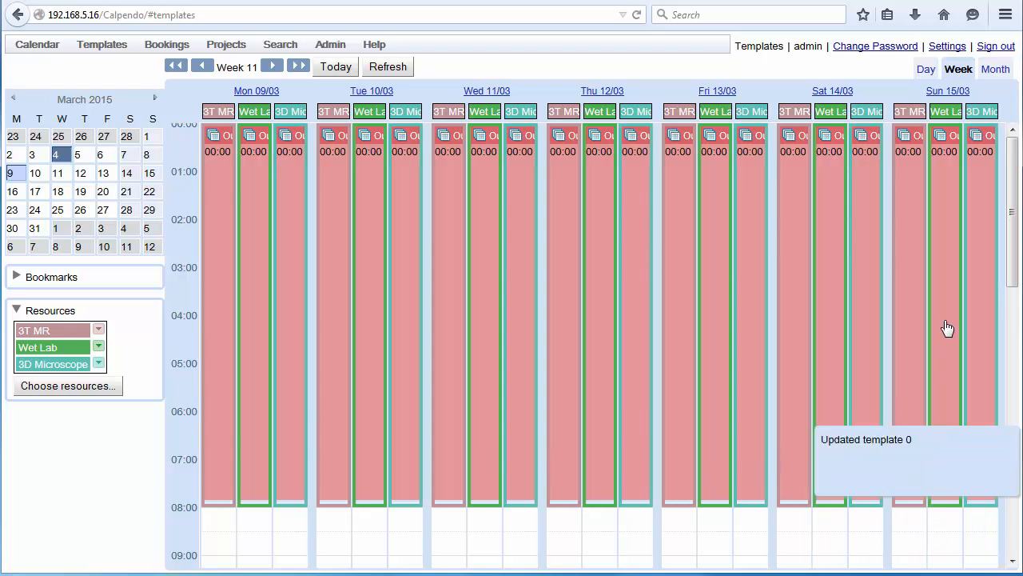
# Create a daily Out of Hours template for 3T MR on Monday 9 Mar 2015 from 18:00 to 23:59
pyautogui.moveTo(1013, 183); pyautogui.dragTo(1004, 461)
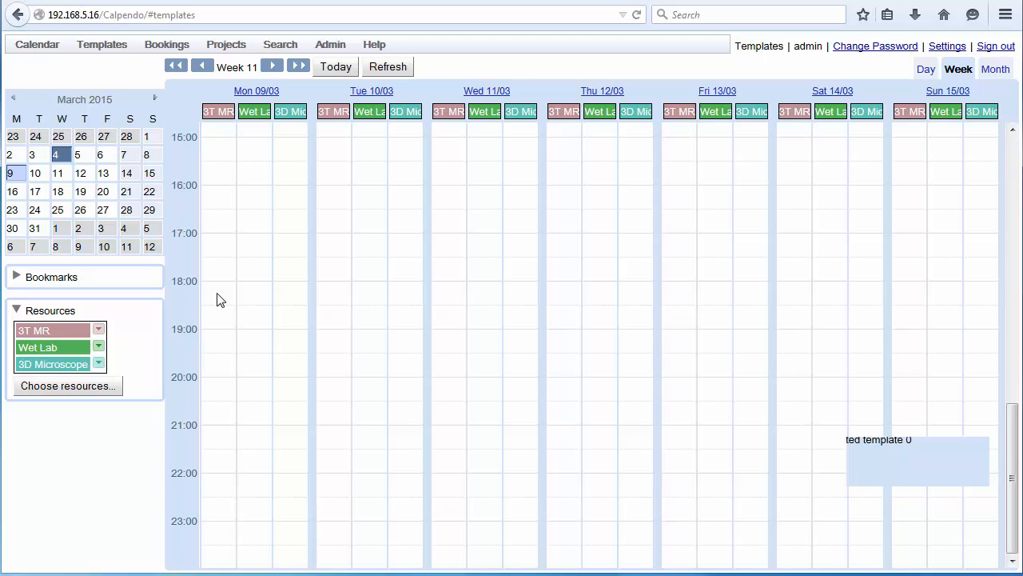
pyautogui.moveTo(217, 297); pyautogui.dragTo(222, 562)
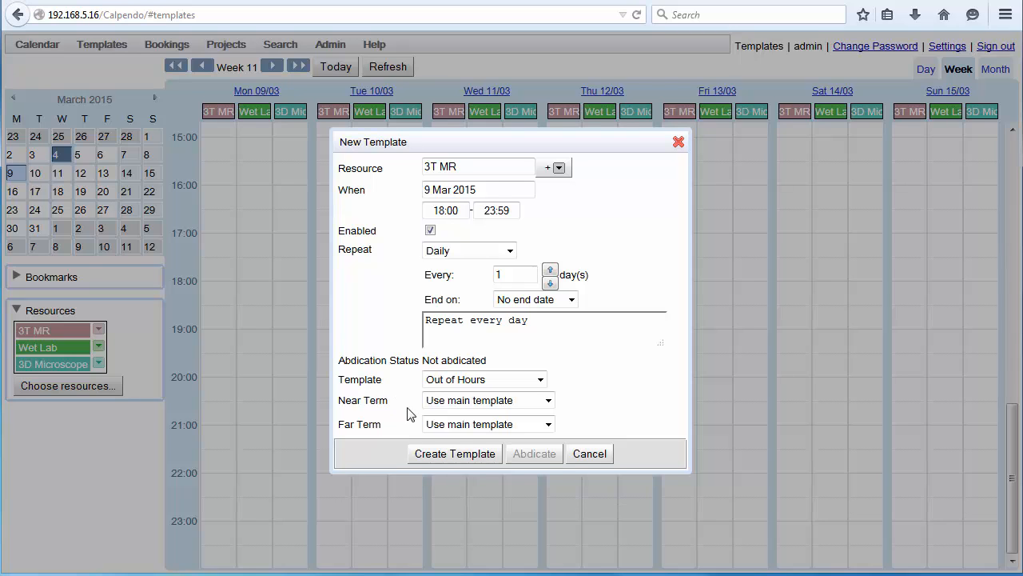
pyautogui.click(452, 454)
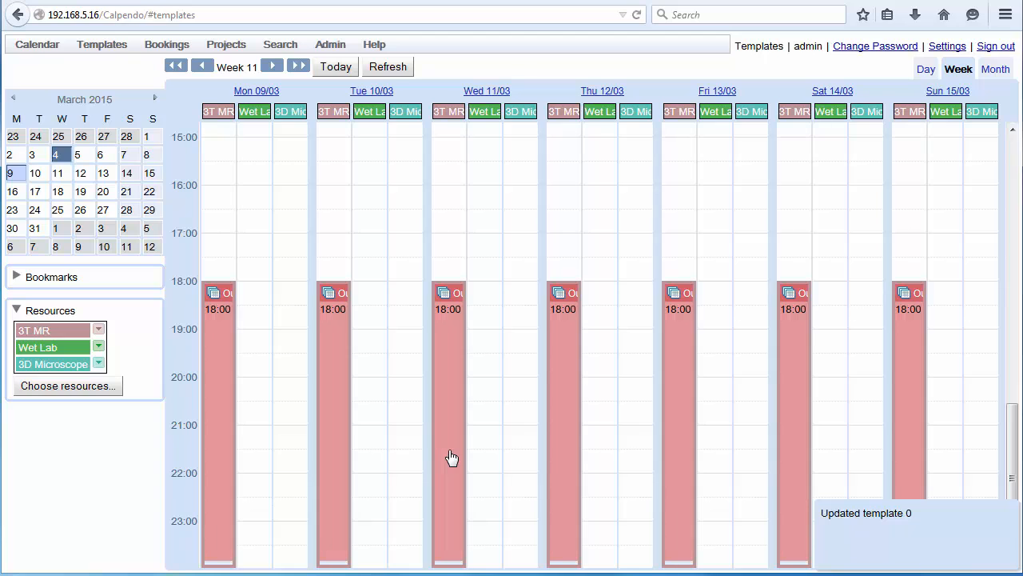
# Copy Monday's 18:00–23:59 3T MR Out of Hours template to Wet Lab and 3D Microscope at the same time
pyautogui.rightClick(219, 330)
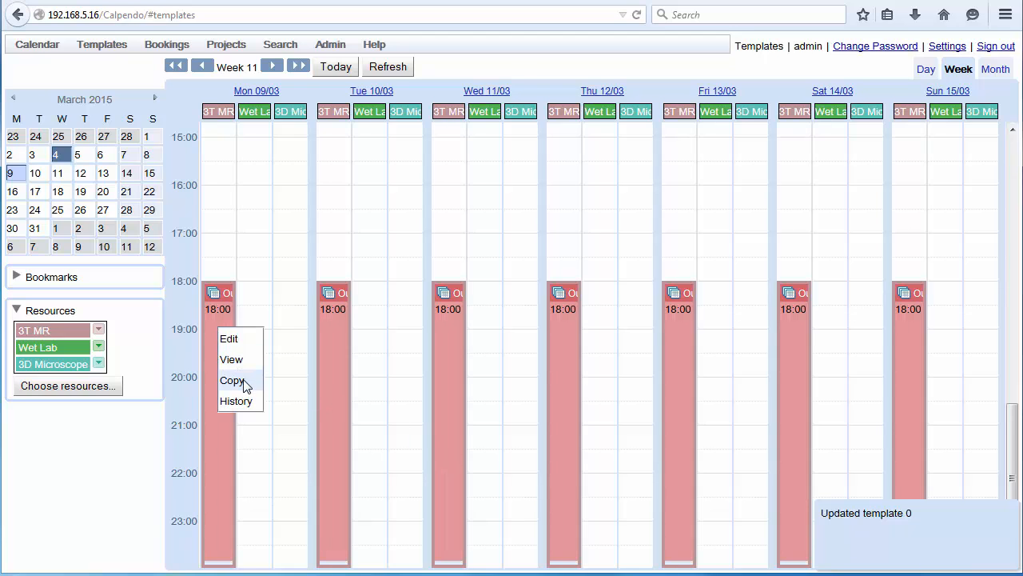
pyautogui.click(244, 382)
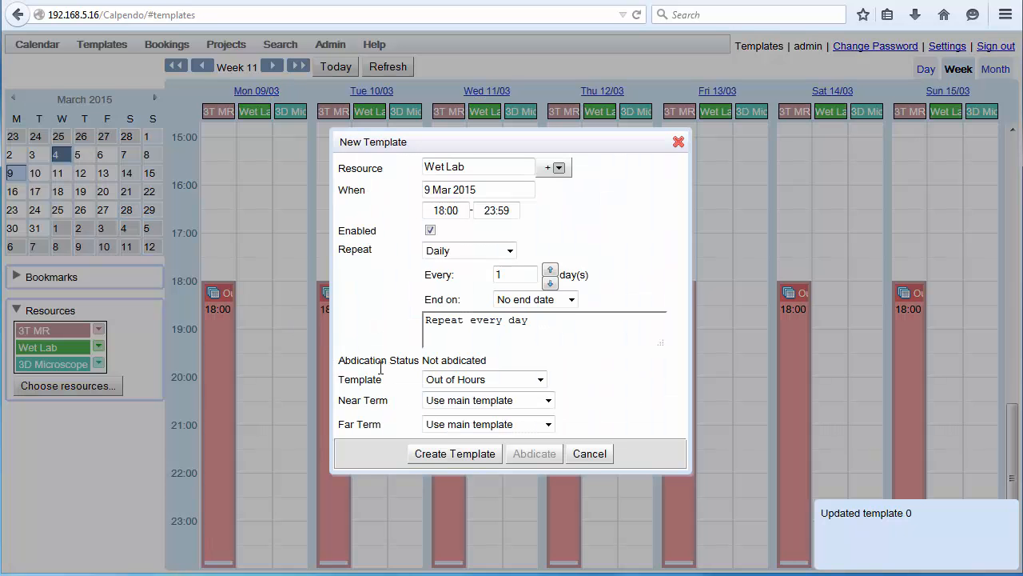
pyautogui.click(453, 454)
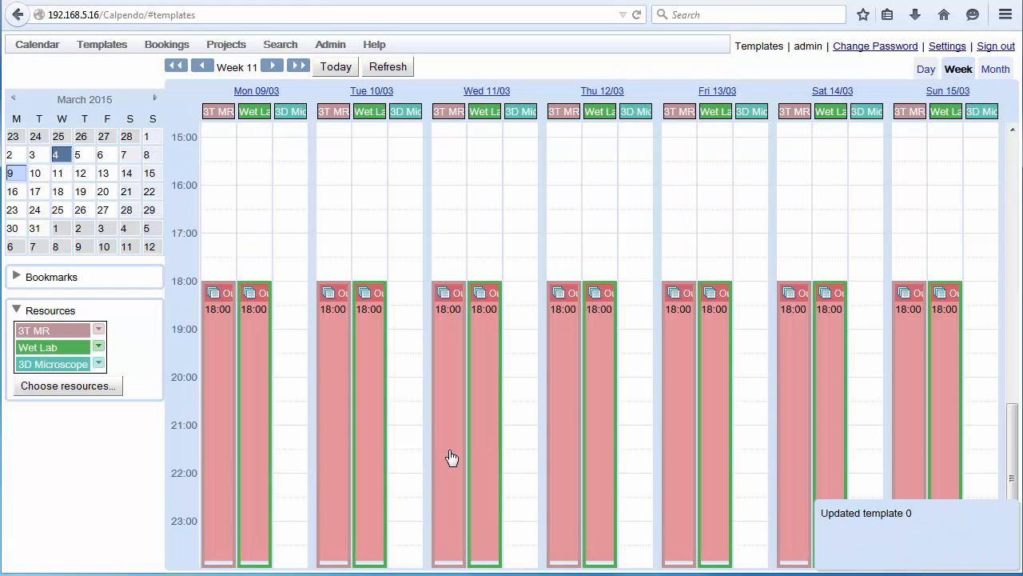
pyautogui.click(290, 296)
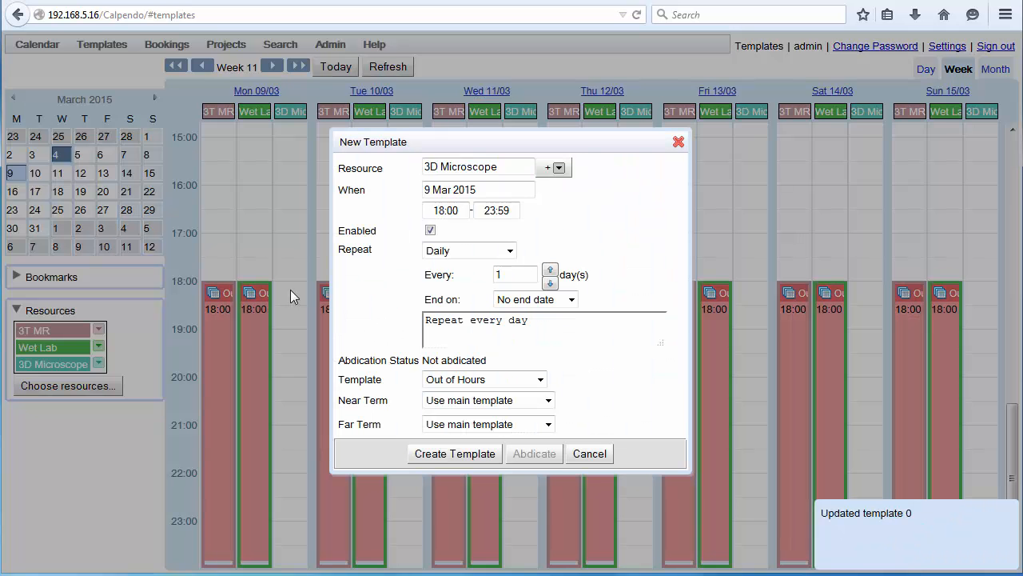
pyautogui.click(435, 454)
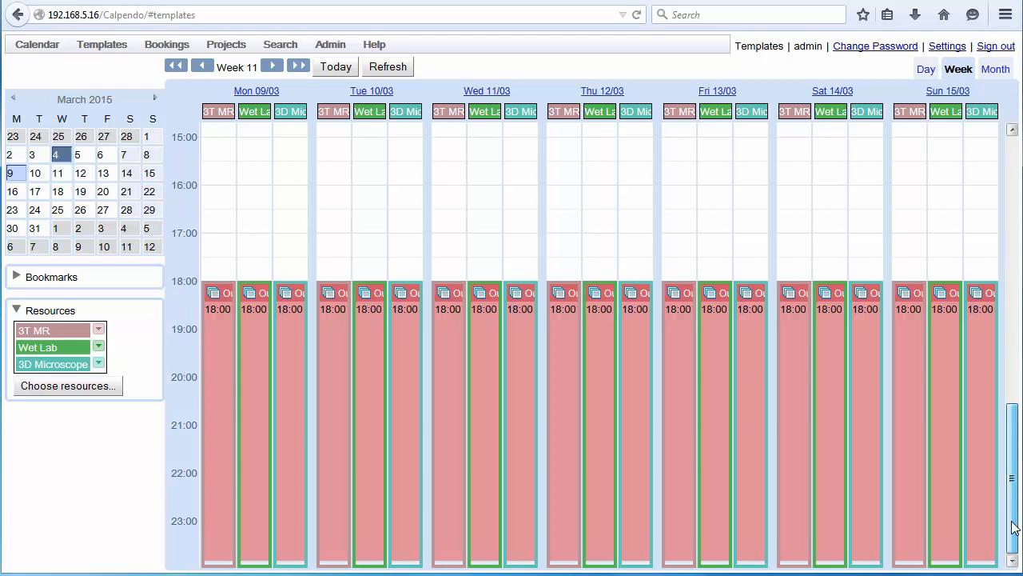
# Start a 3T MR template on Saturday 14 Mar 2015, 08:00–18:00, repeating weekly on Sunday and Saturday, with the Everybody Approved template type
pyautogui.moveTo(1013, 526); pyautogui.dragTo(1015, 386)
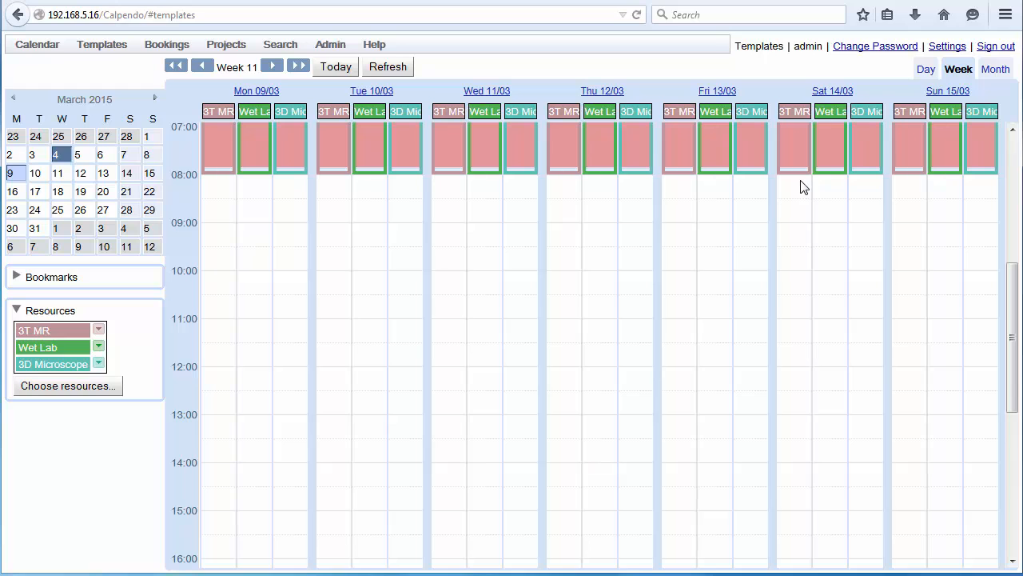
pyautogui.moveTo(803, 186); pyautogui.dragTo(799, 291)
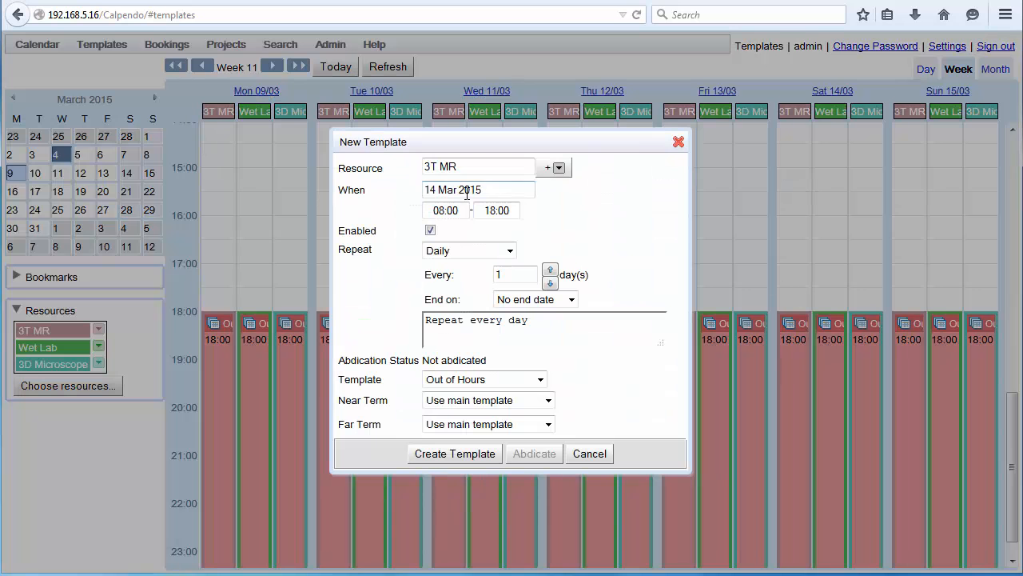
pyautogui.click(510, 251)
pyautogui.click(474, 295)
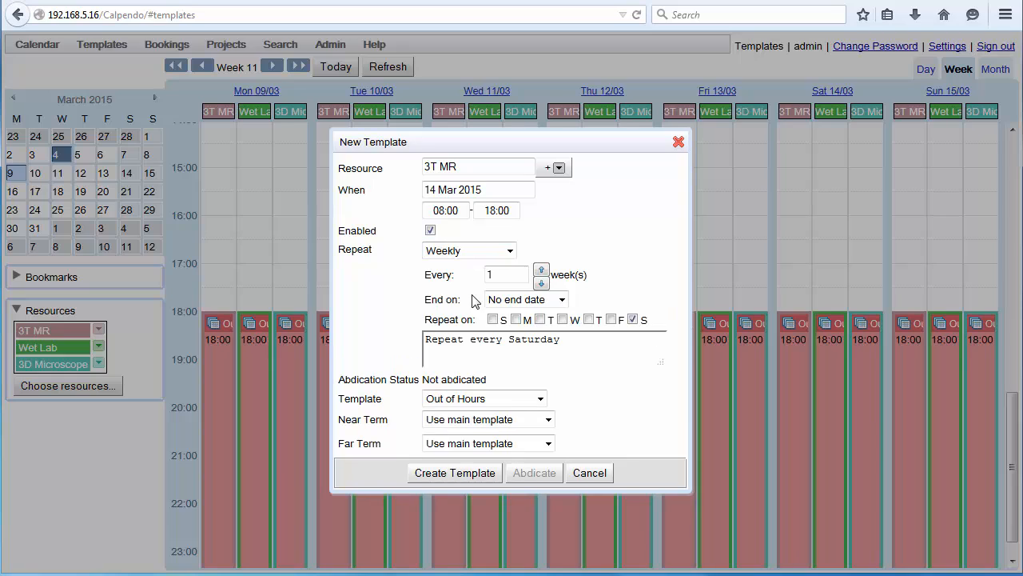
pyautogui.click(493, 319)
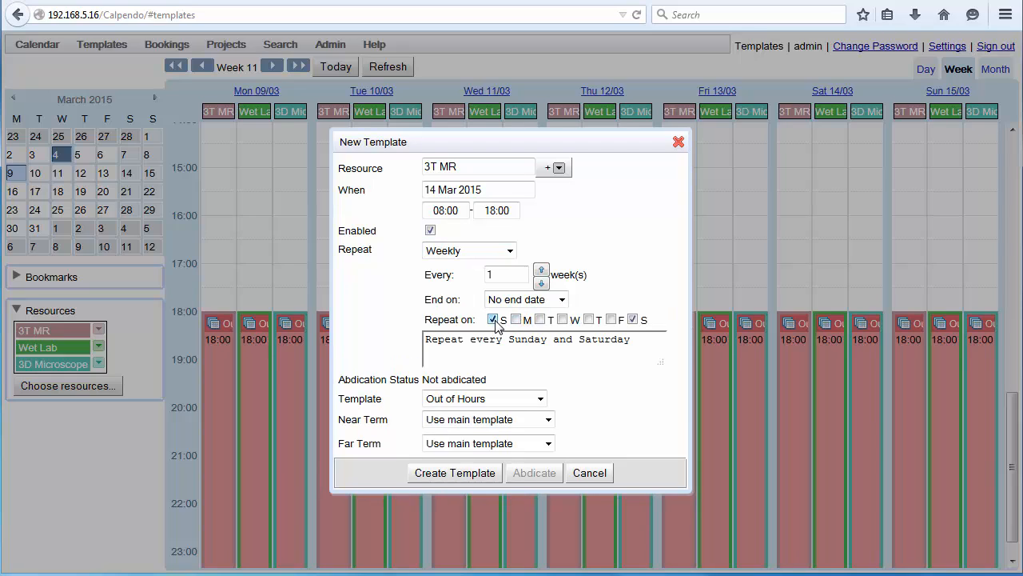
pyautogui.click(542, 400)
pyautogui.click(505, 444)
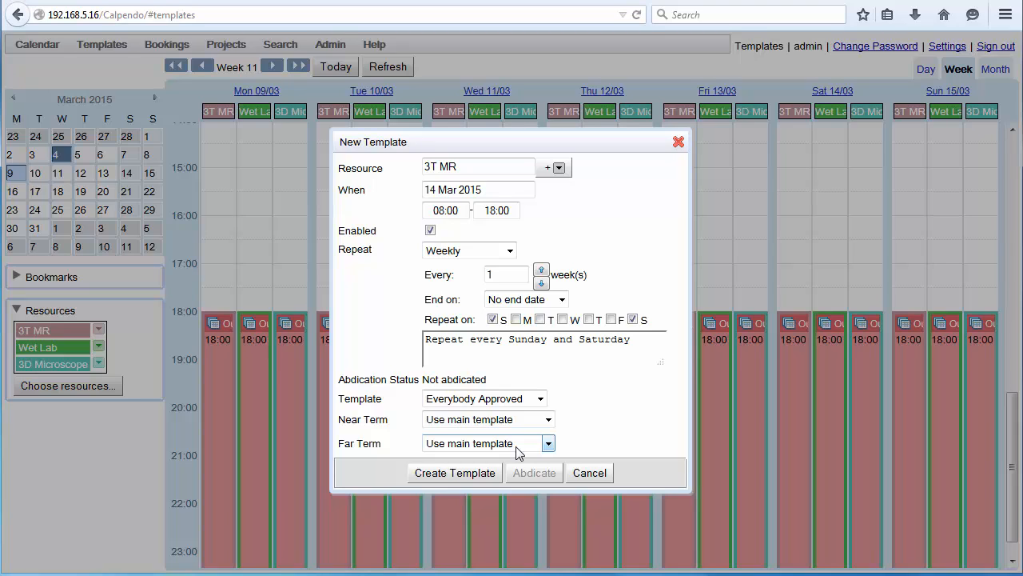
# Set the weekend template's far term to the alternative template Out of Hours after 6 weeks and create the template
pyautogui.click(549, 443)
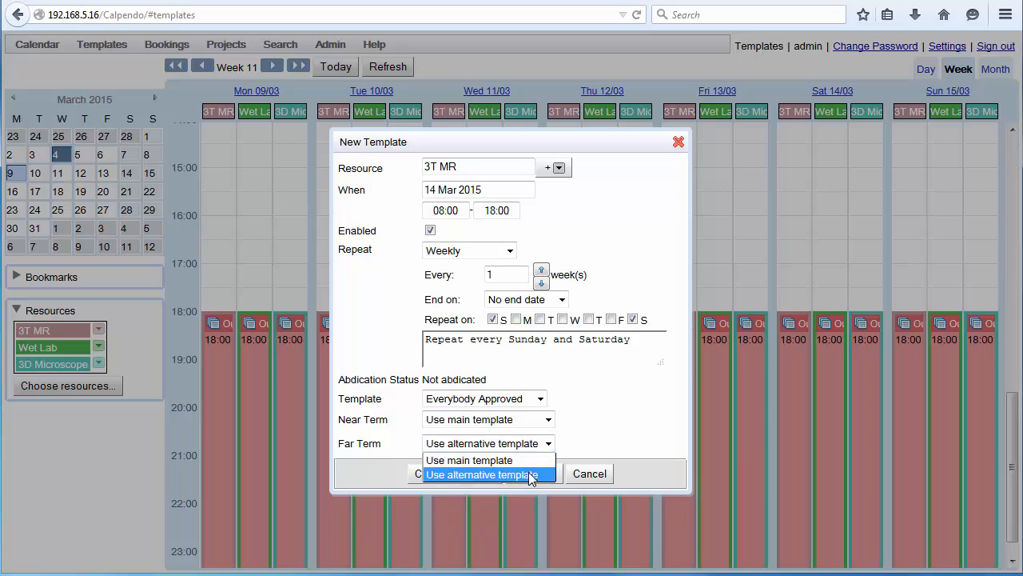
pyautogui.click(528, 474)
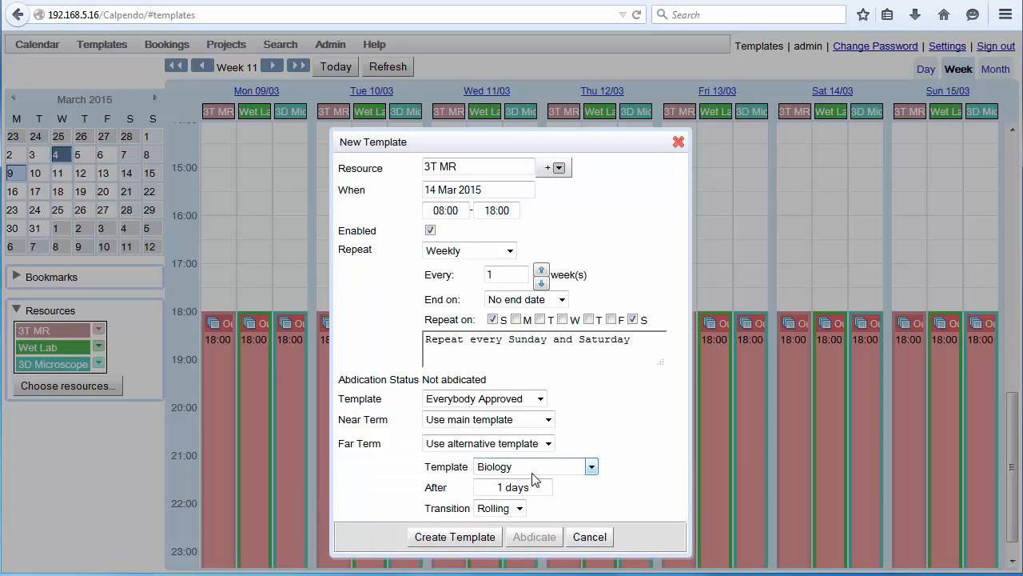
pyautogui.click(592, 466)
pyautogui.click(534, 531)
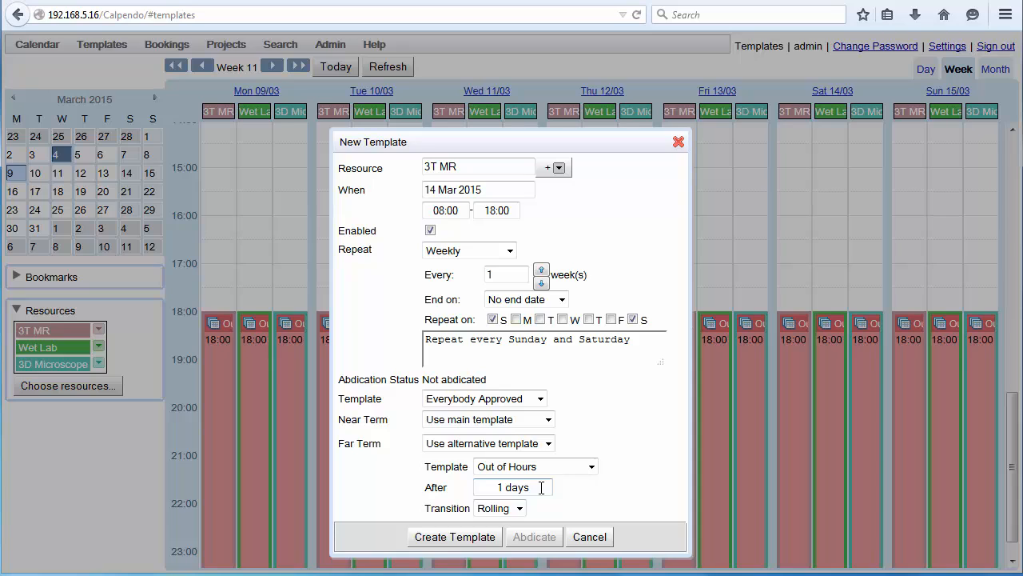
pyautogui.click(546, 509)
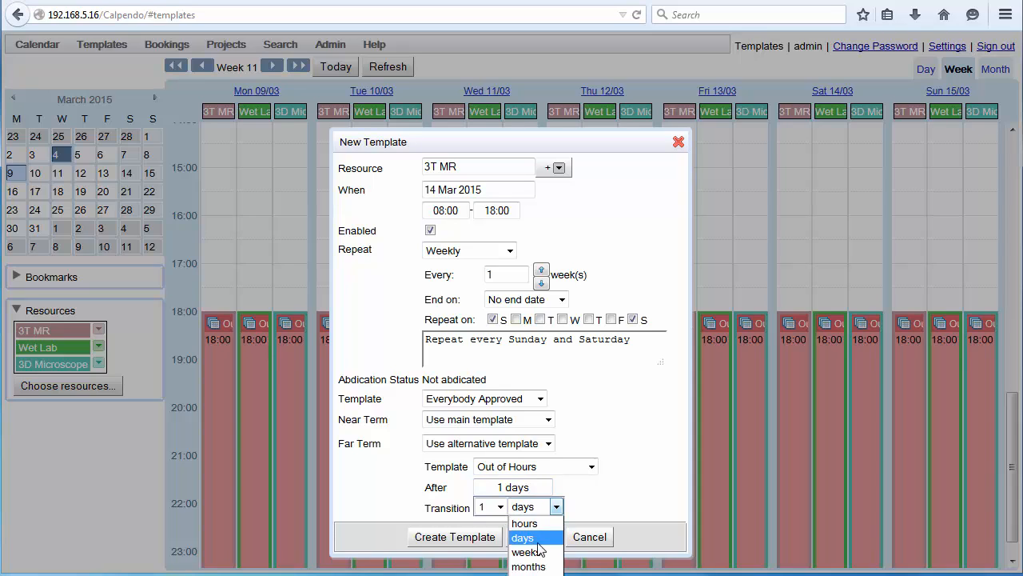
pyautogui.click(521, 545)
pyautogui.click(499, 507)
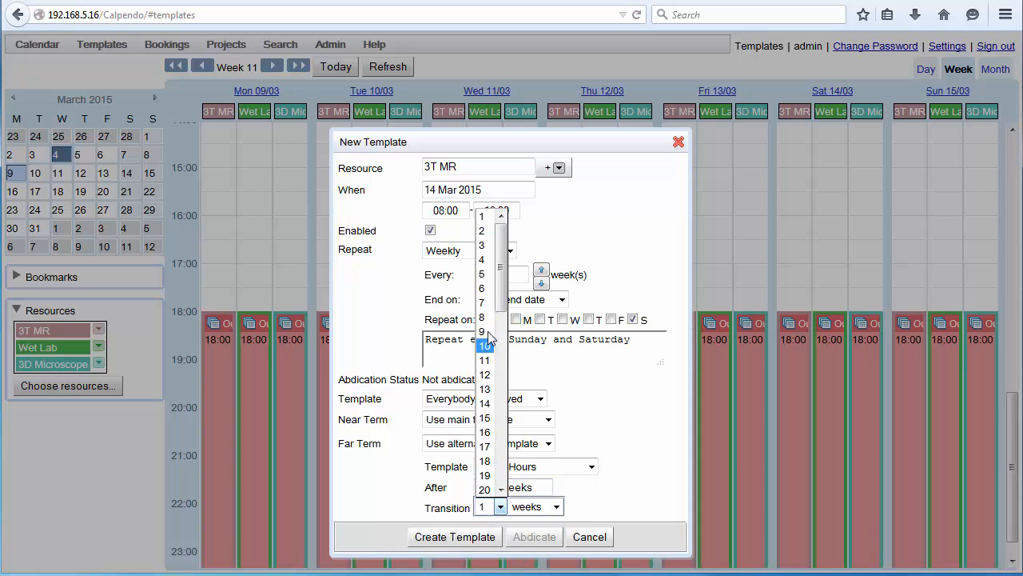
pyautogui.click(485, 287)
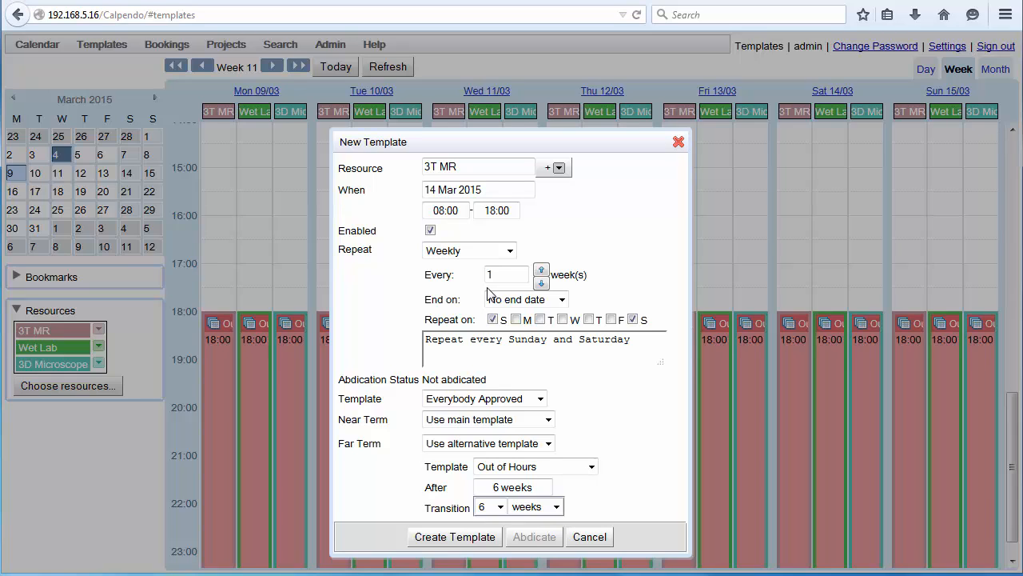
pyautogui.click(434, 539)
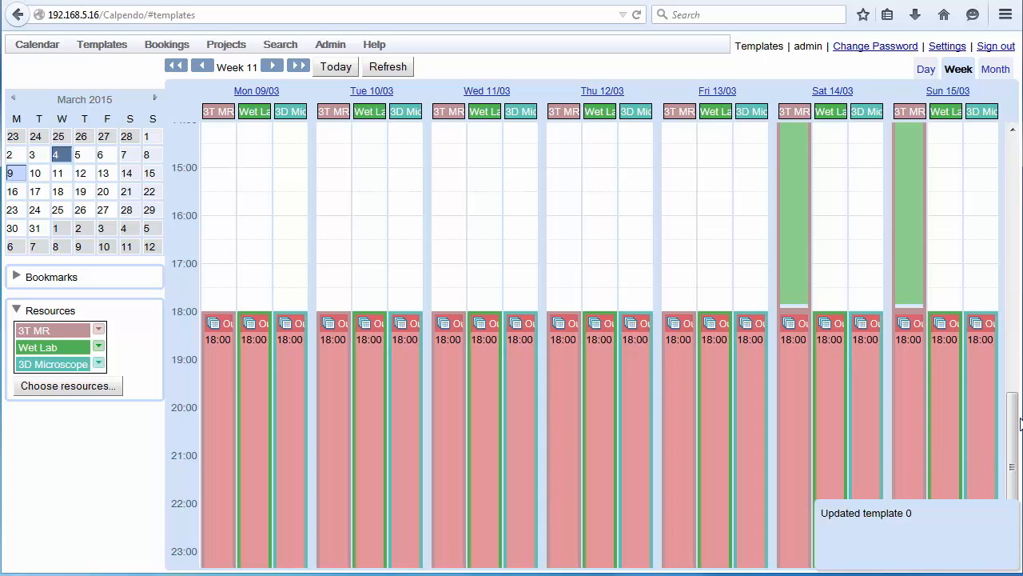
# Copy Saturday's 08:00–18:00 3T MR Everybody Approved template to Wet Lab at the same time
pyautogui.moveTo(1016, 420); pyautogui.dragTo(1013, 289)
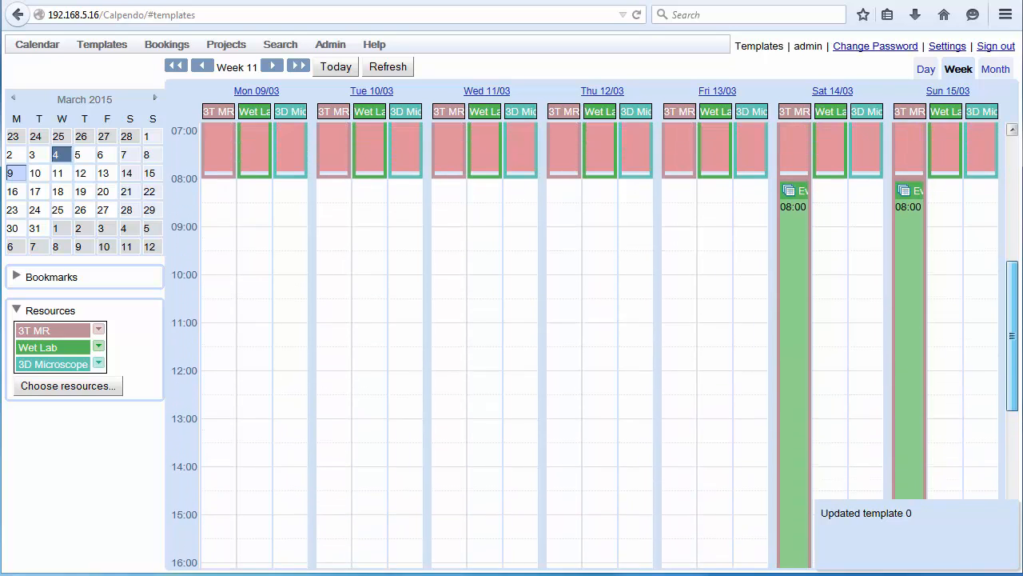
pyautogui.rightClick(799, 251)
pyautogui.click(811, 293)
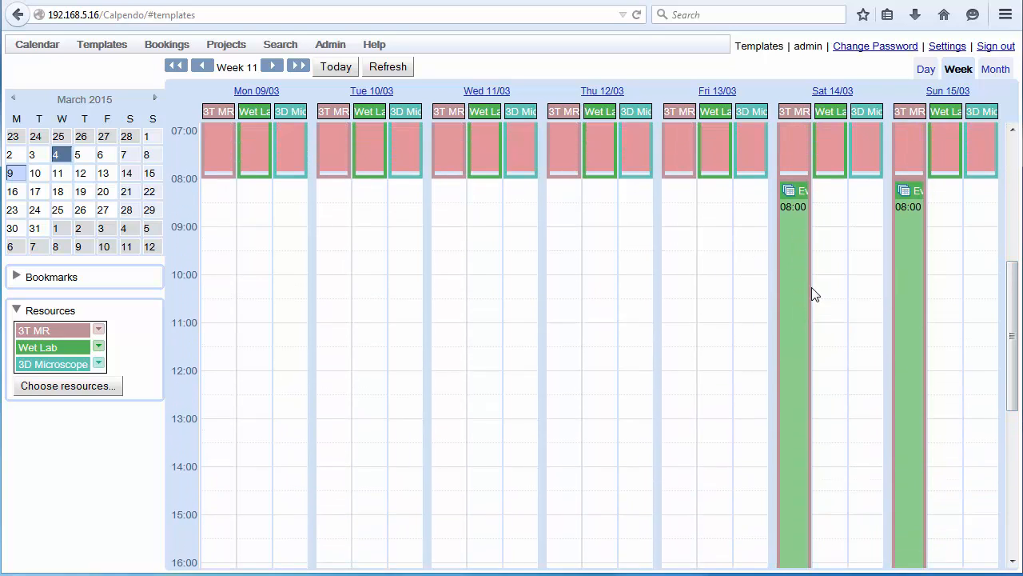
pyautogui.click(835, 197)
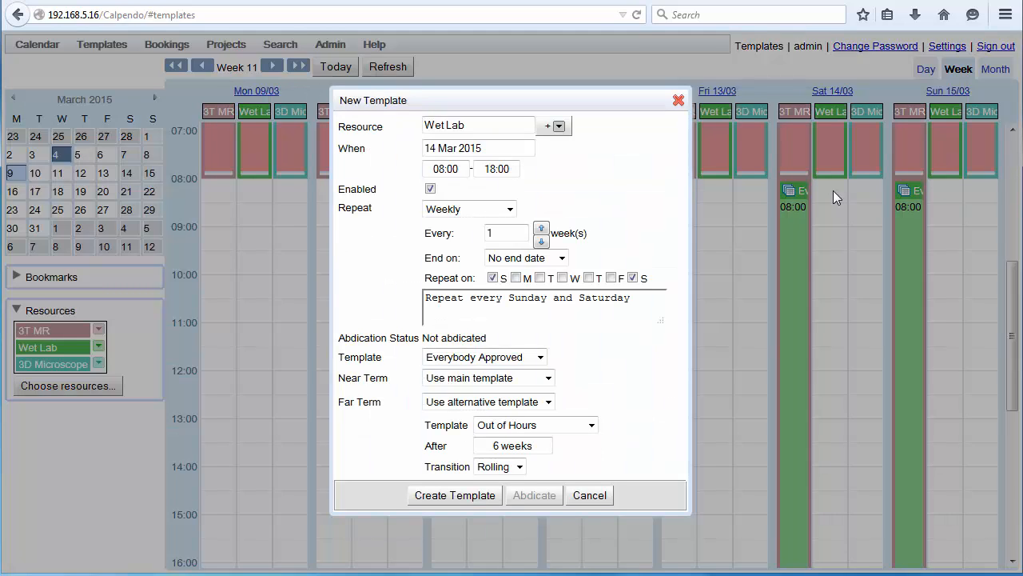
pyautogui.click(455, 495)
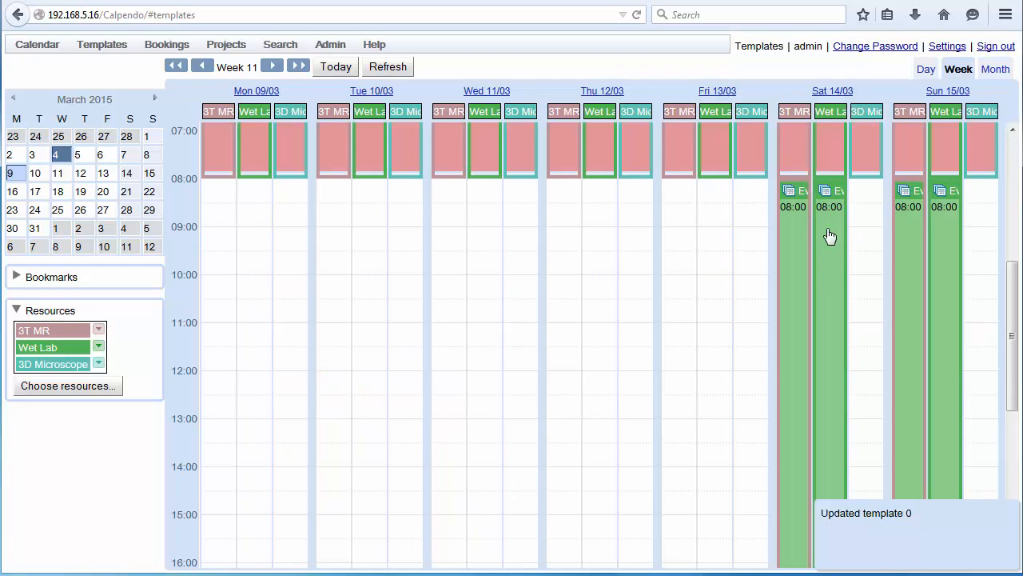
# Copy Saturday's 08:00–18:00 Wet Lab Everybody Approved template to 3D Microscope at the same time
pyautogui.click(829, 236)
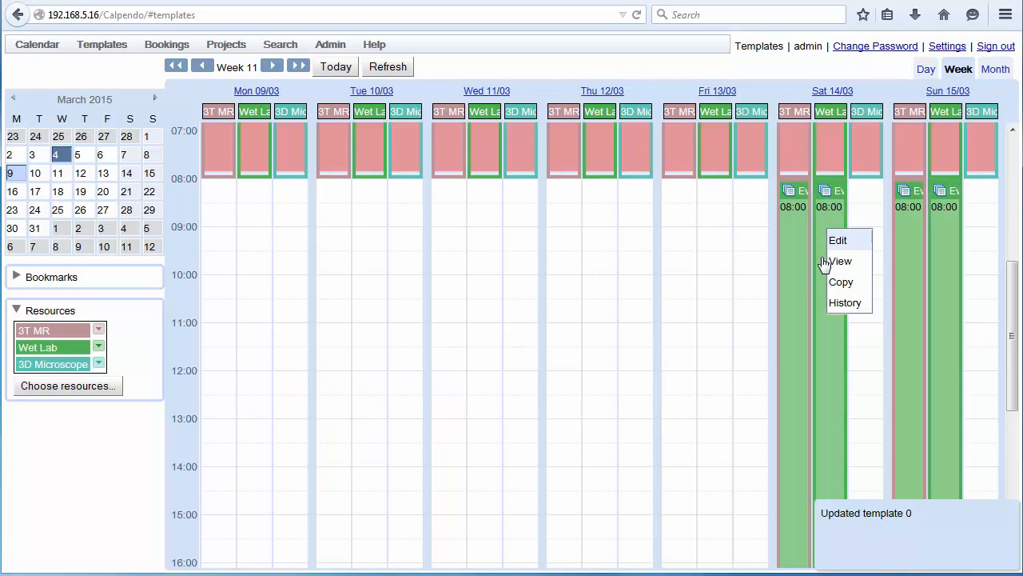
pyautogui.click(880, 212)
pyautogui.click(870, 195)
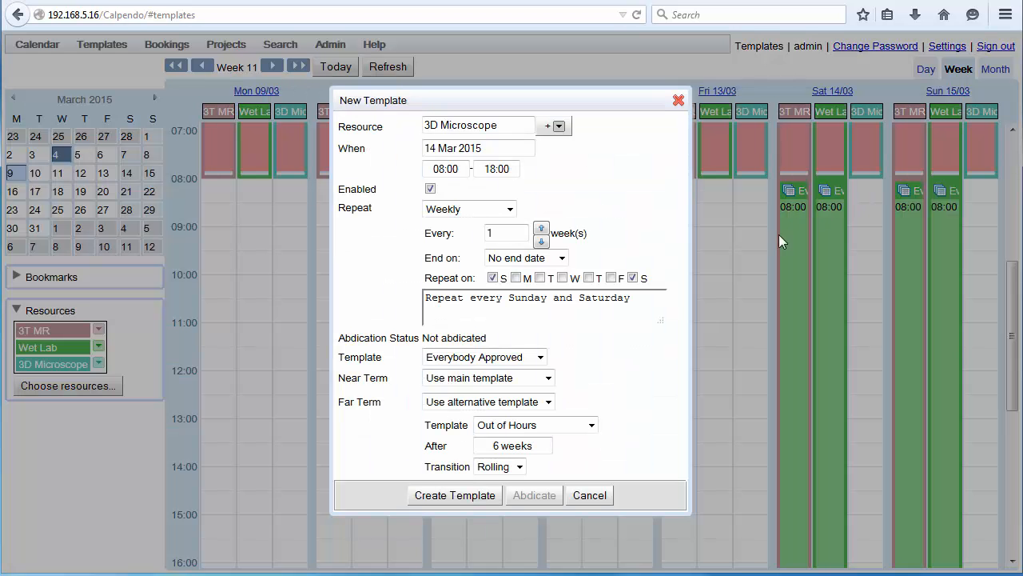
pyautogui.click(470, 496)
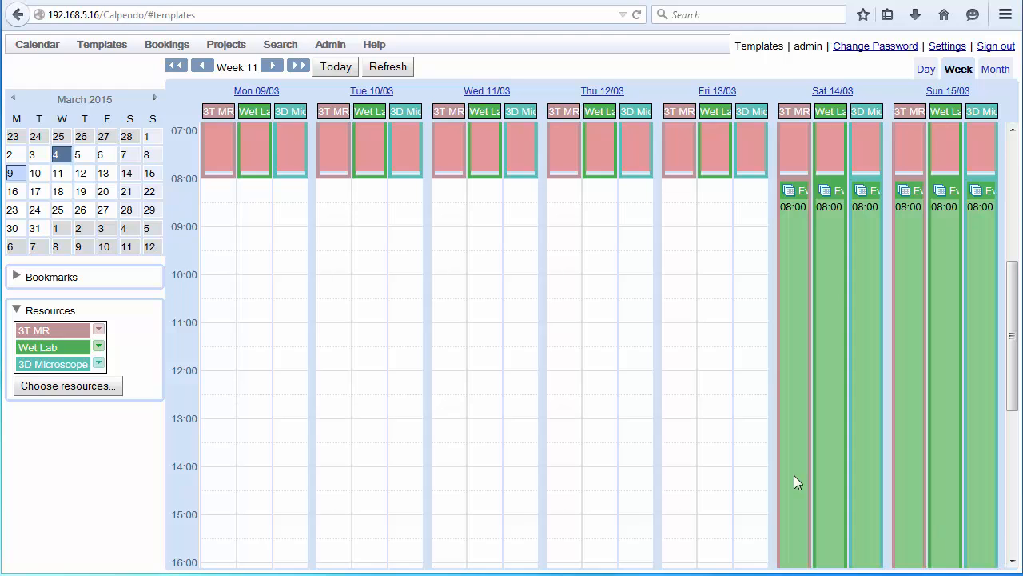
# Start a Wet Lab template on Tuesday 10 Mar 2015, 08:00–18:00, repeating weekly on Tuesday only, with the Biology template type
pyautogui.moveTo(370, 194); pyautogui.dragTo(365, 308)
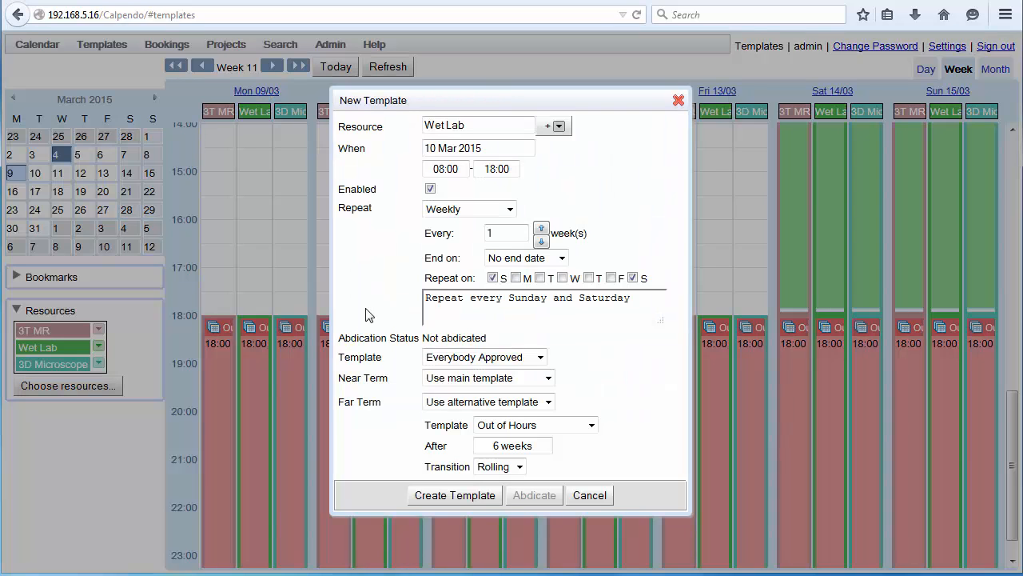
pyautogui.click(540, 278)
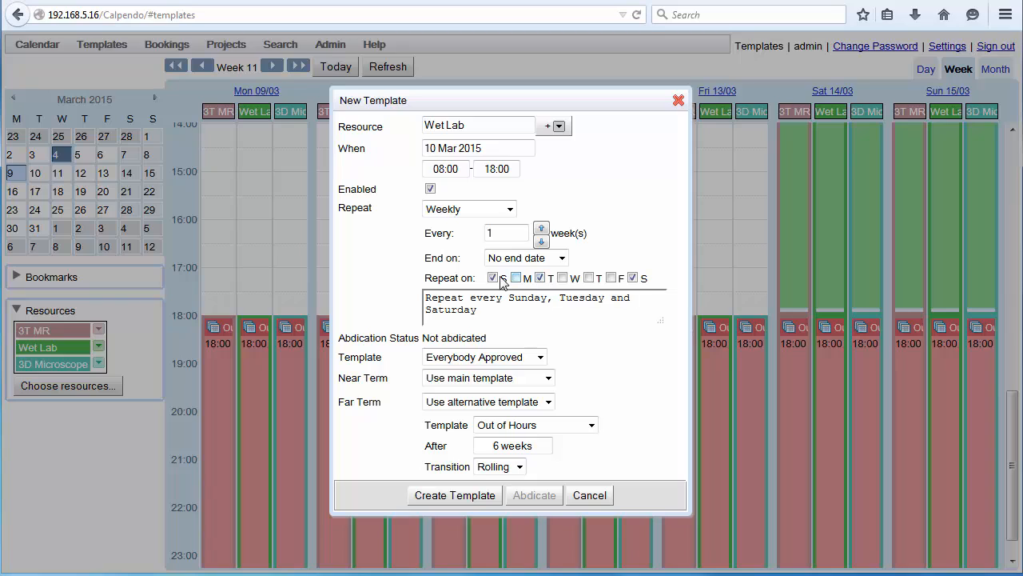
pyautogui.click(493, 278)
pyautogui.click(632, 278)
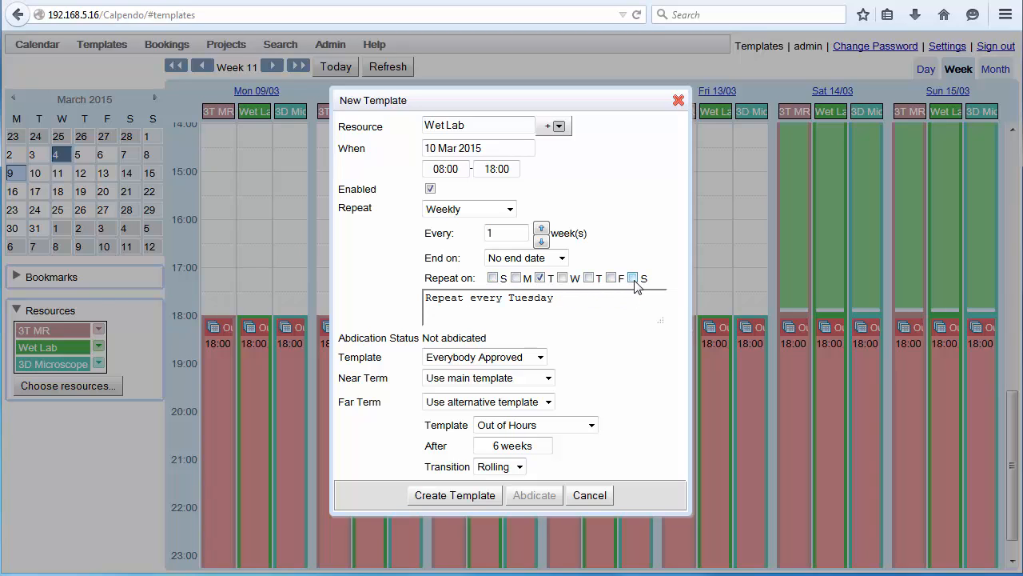
pyautogui.click(542, 359)
pyautogui.click(487, 376)
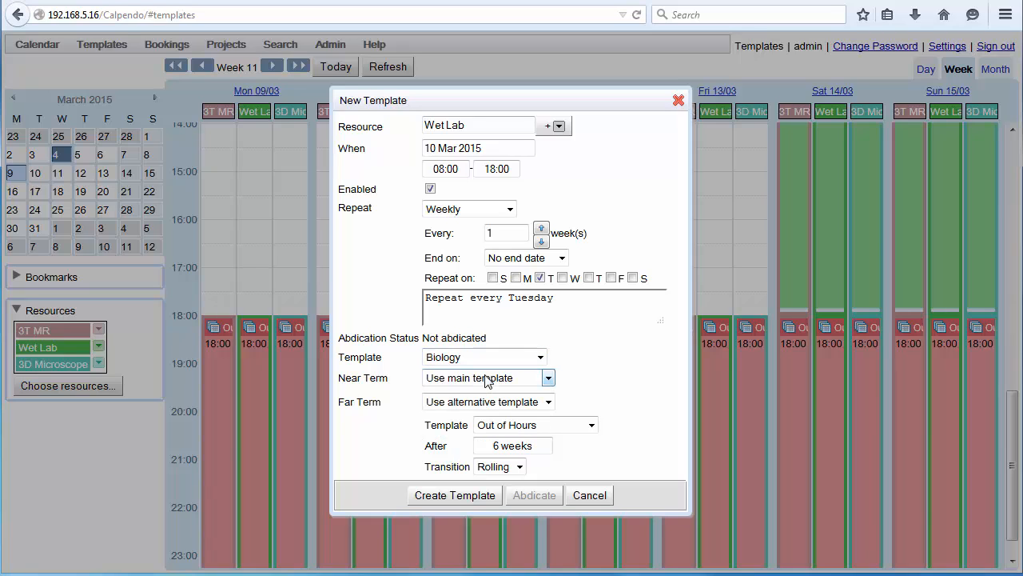
# Set the Wet Lab template's near term to the alternative template Everybody Acceptable within 2 days and create the template
pyautogui.click(550, 379)
pyautogui.click(519, 409)
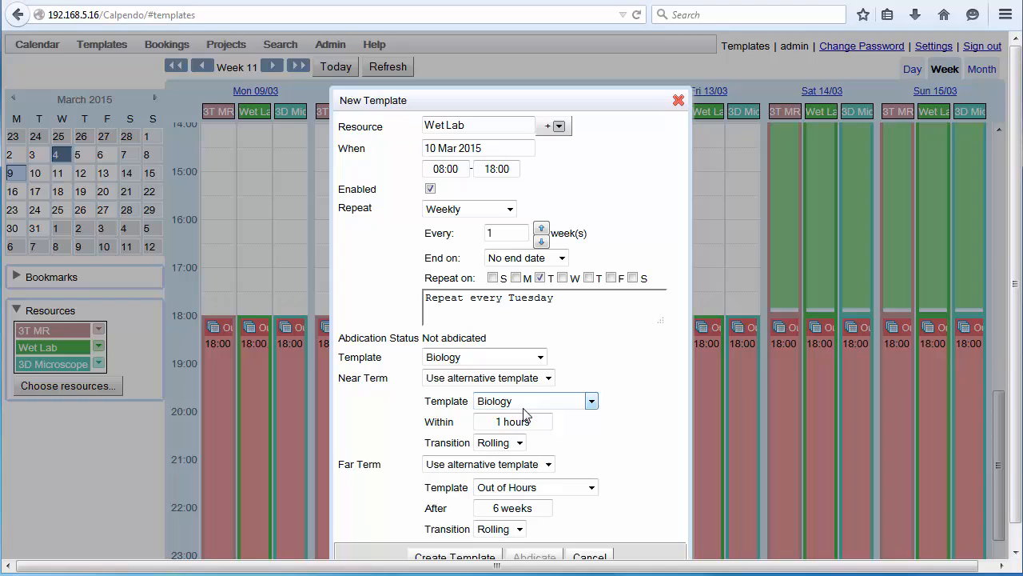
pyautogui.click(591, 403)
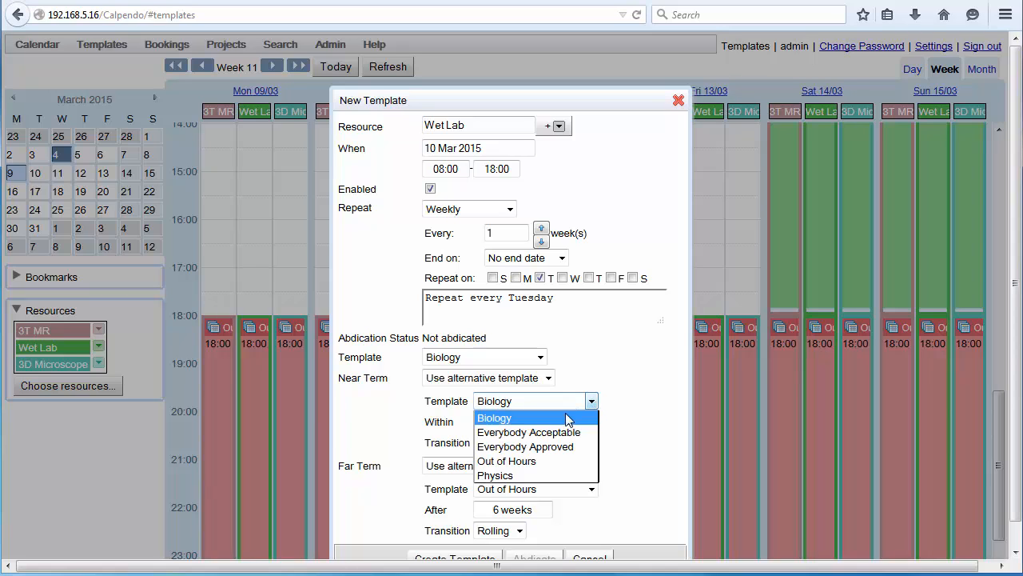
pyautogui.click(558, 435)
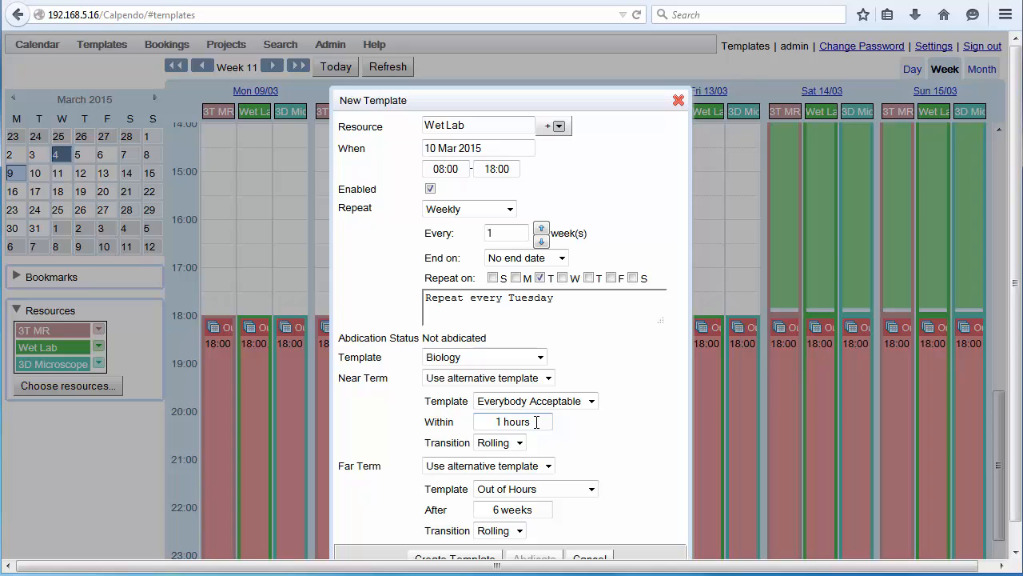
pyautogui.click(537, 422)
pyautogui.click(559, 442)
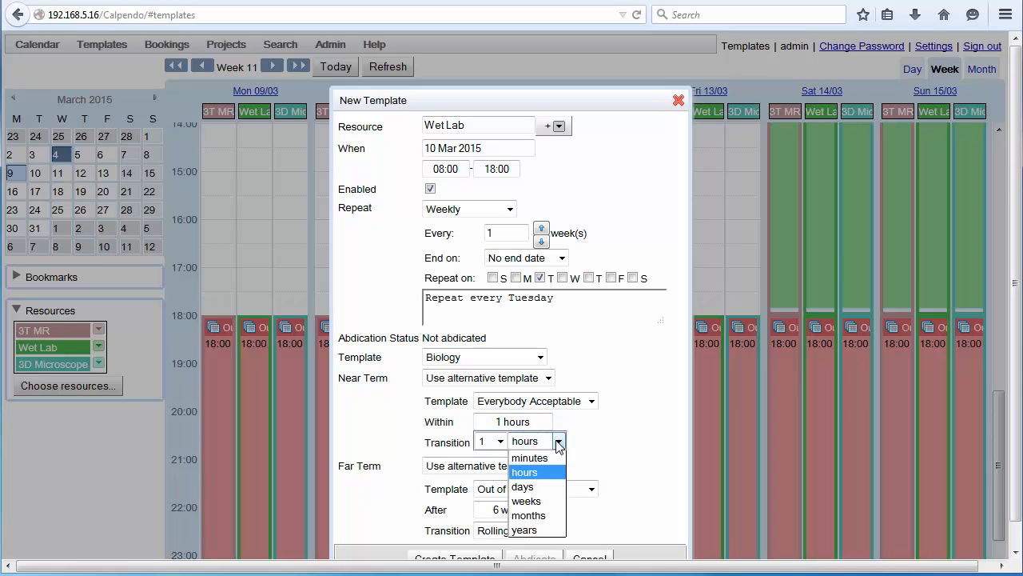
pyautogui.click(532, 486)
pyautogui.click(500, 442)
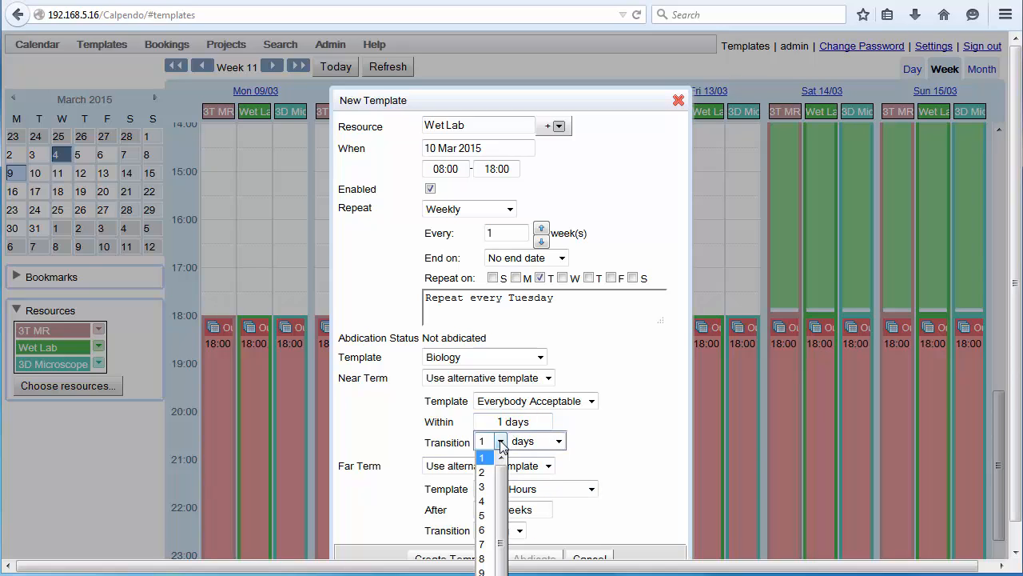
pyautogui.click(485, 474)
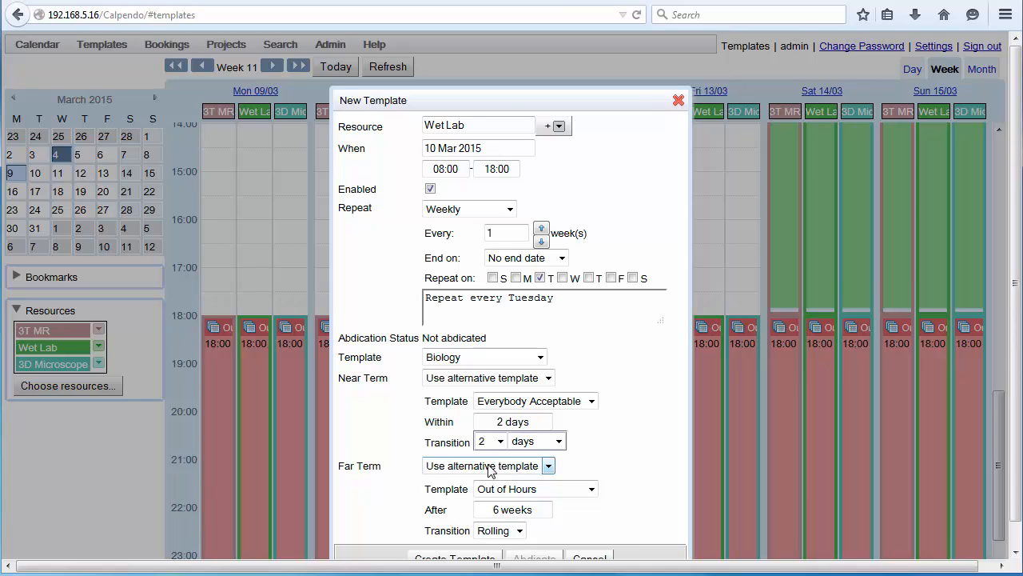
pyautogui.moveTo(506, 102); pyautogui.dragTo(516, 68)
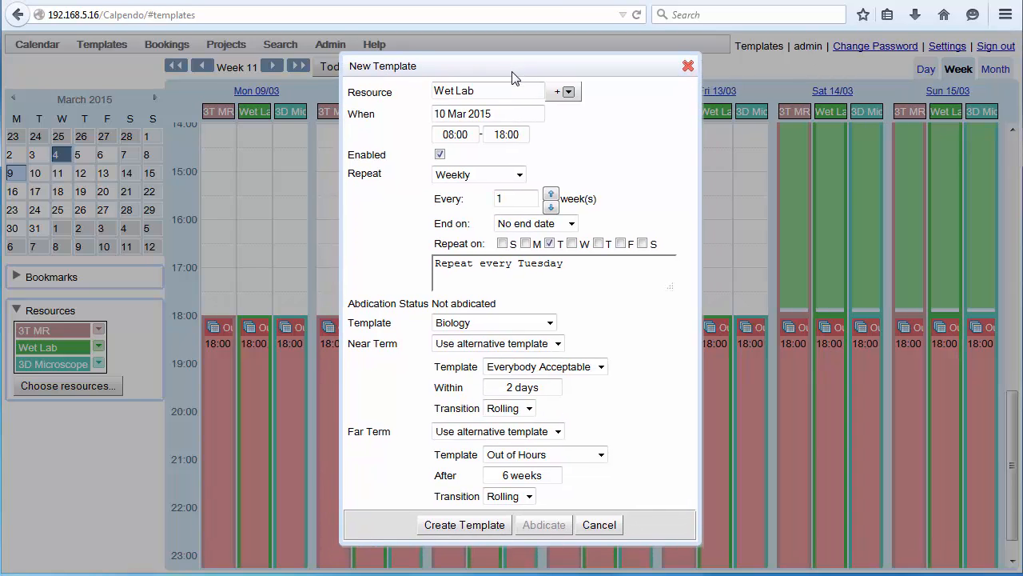
pyautogui.click(455, 526)
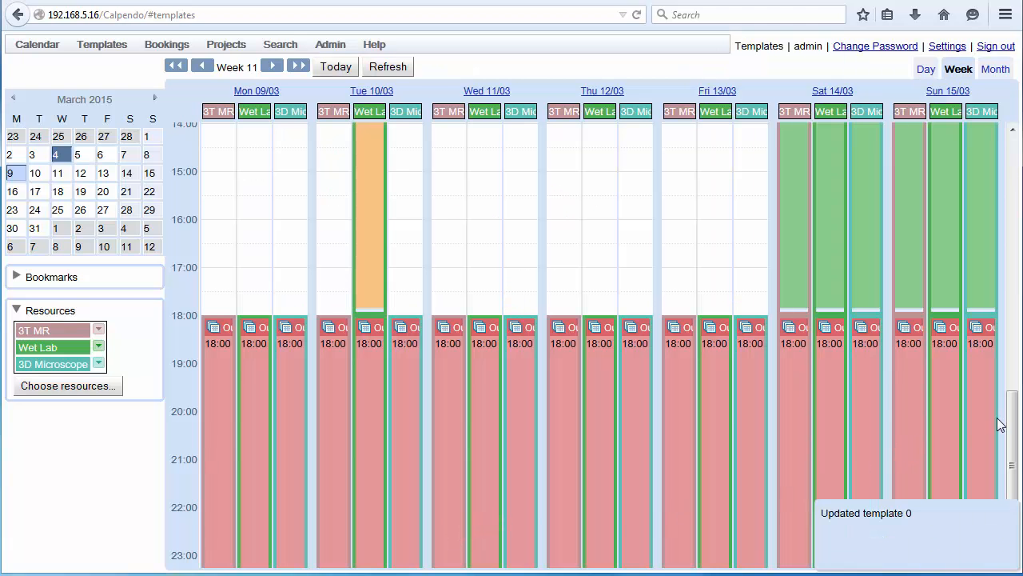
# Copy Tuesday's Wet Lab Biology template to 3D Microscope on Friday 13 Mar 2015 at 08:00–18:00, repeating on Friday only
pyautogui.moveTo(1012, 411); pyautogui.dragTo(1017, 302)
pyautogui.scroll(1, 1017, 302)
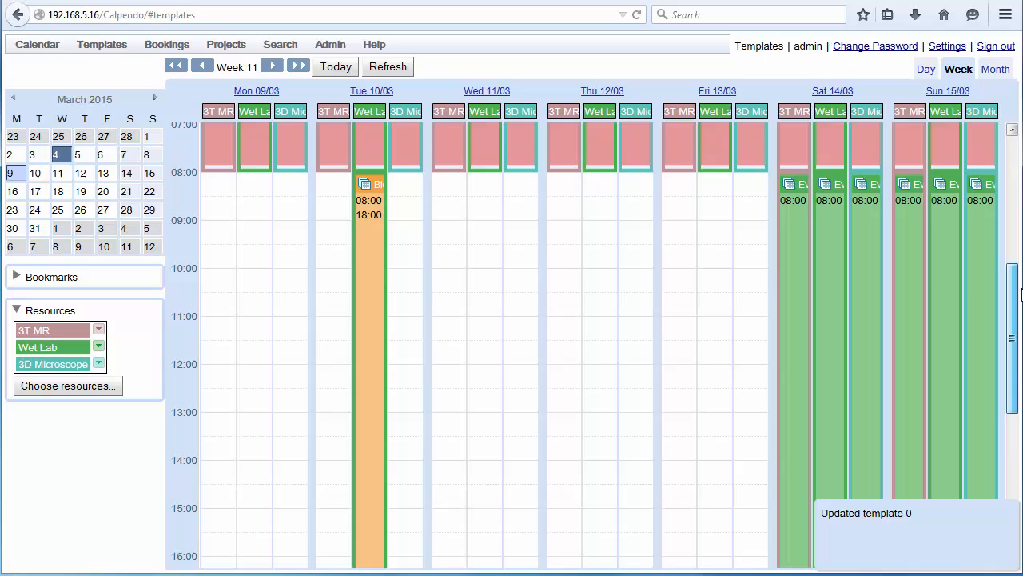
pyautogui.rightClick(365, 236)
pyautogui.click(377, 285)
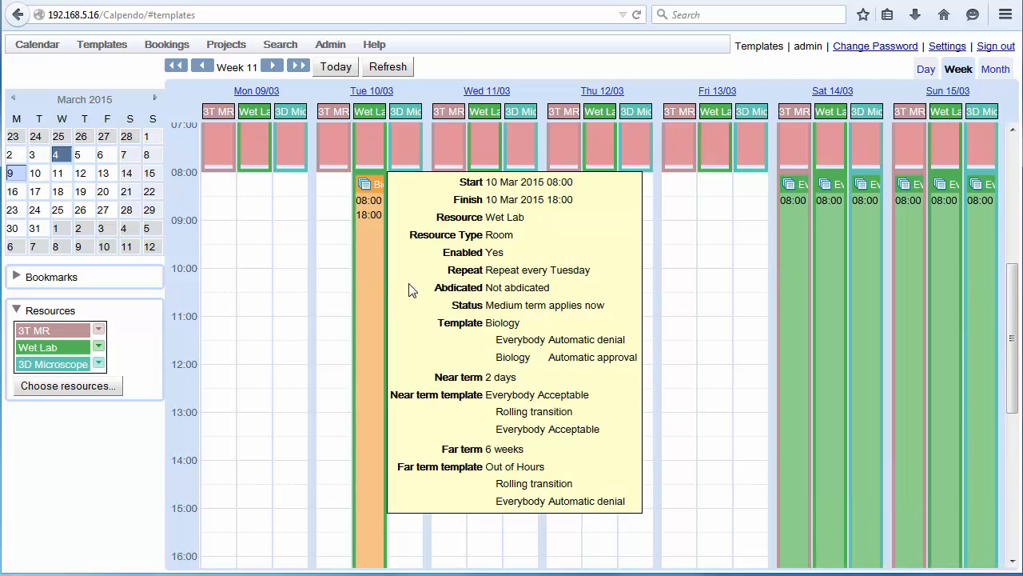
pyautogui.click(751, 183)
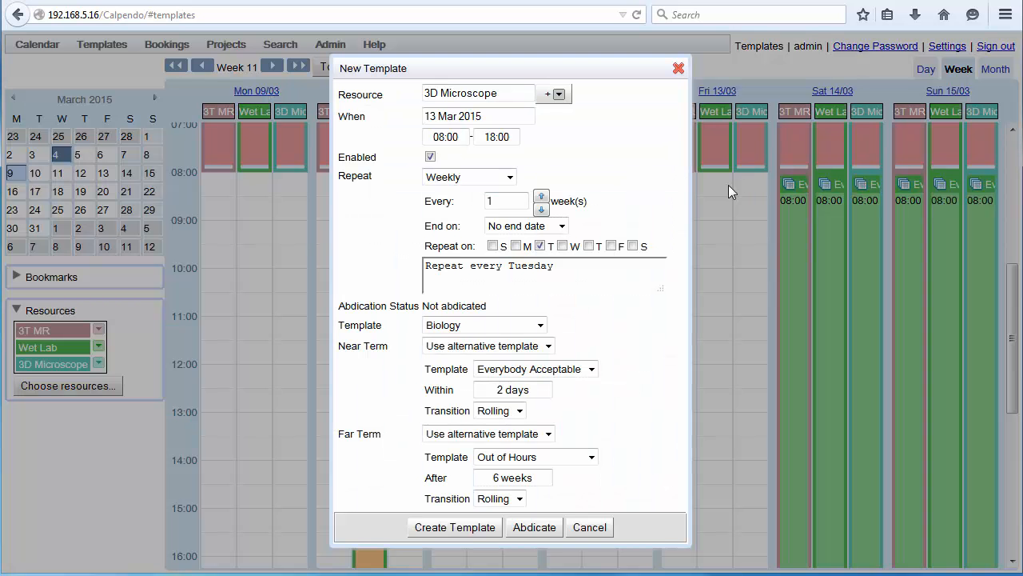
pyautogui.click(611, 246)
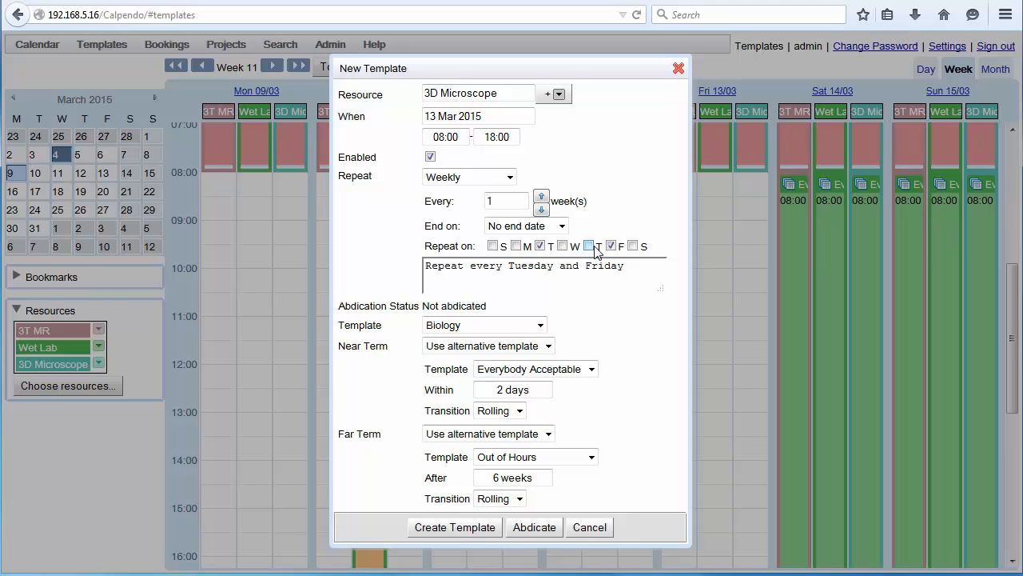
pyautogui.click(539, 247)
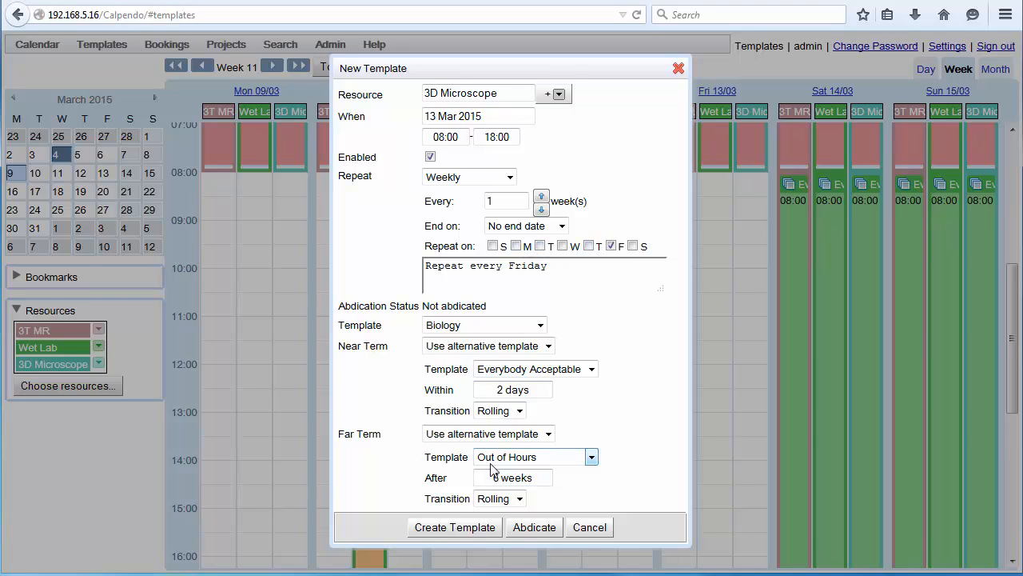
pyautogui.click(468, 531)
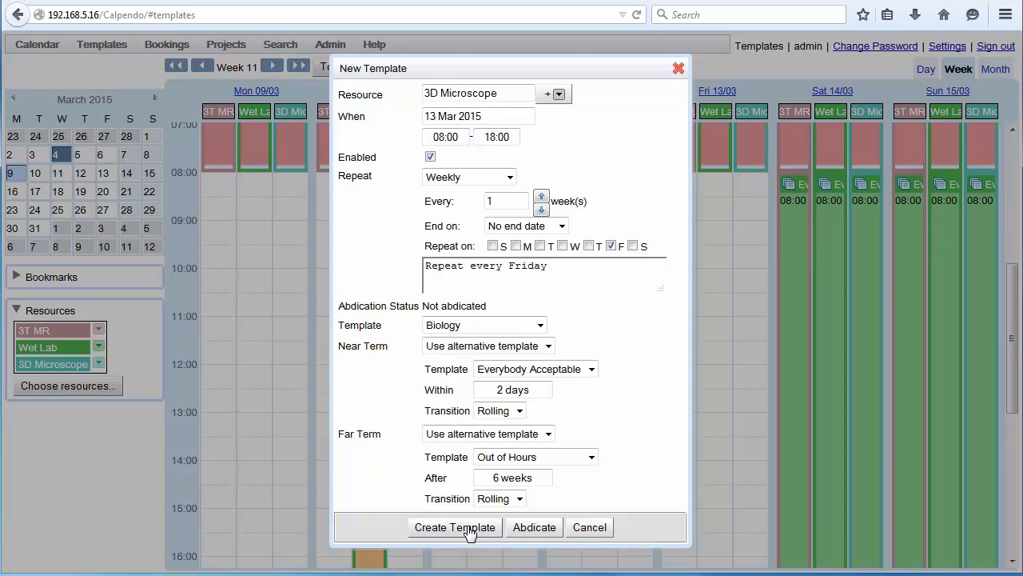
pyautogui.click(469, 530)
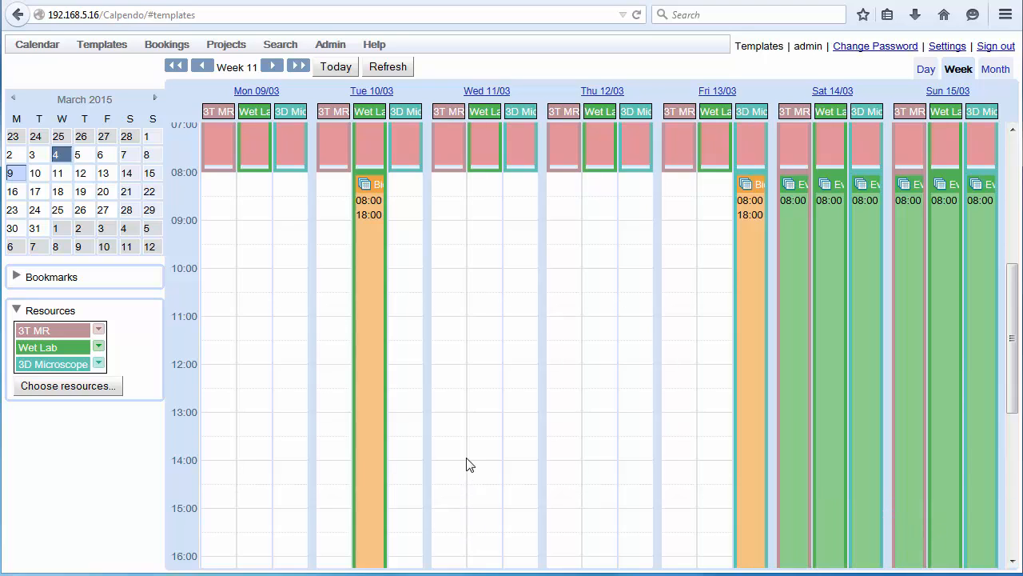
# Paste the copied template onto 3T MR on Wednesday 11 Mar 2015 at 08:00–18:00, repeating on Wednesday only, with the Physics template type
pyautogui.click(448, 189)
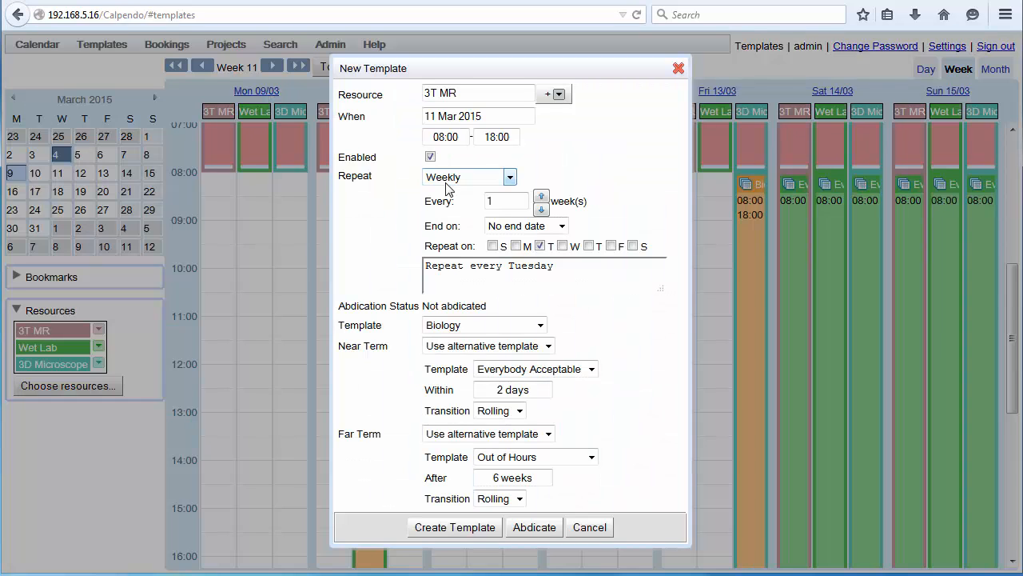
pyautogui.click(562, 246)
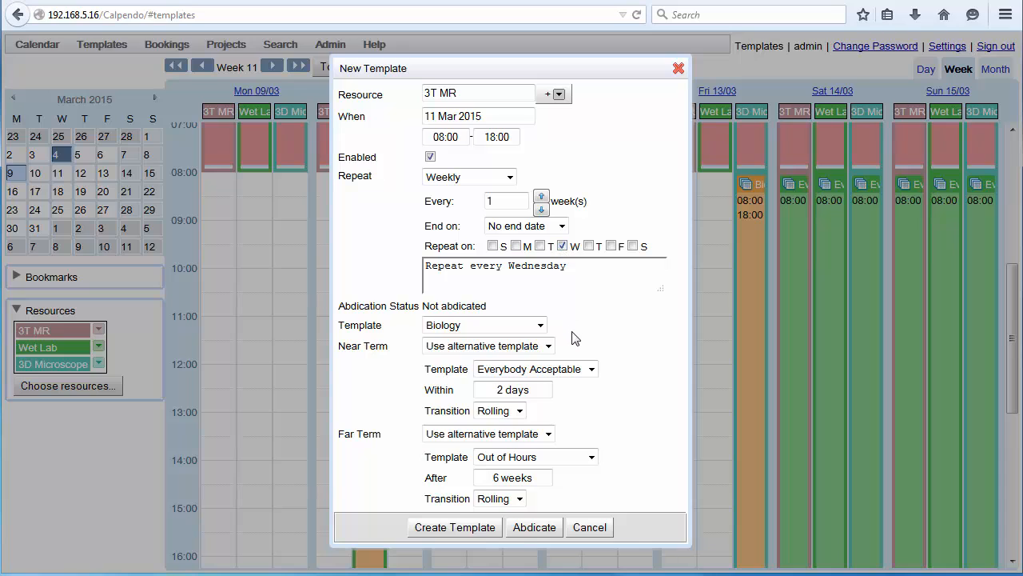
pyautogui.click(541, 326)
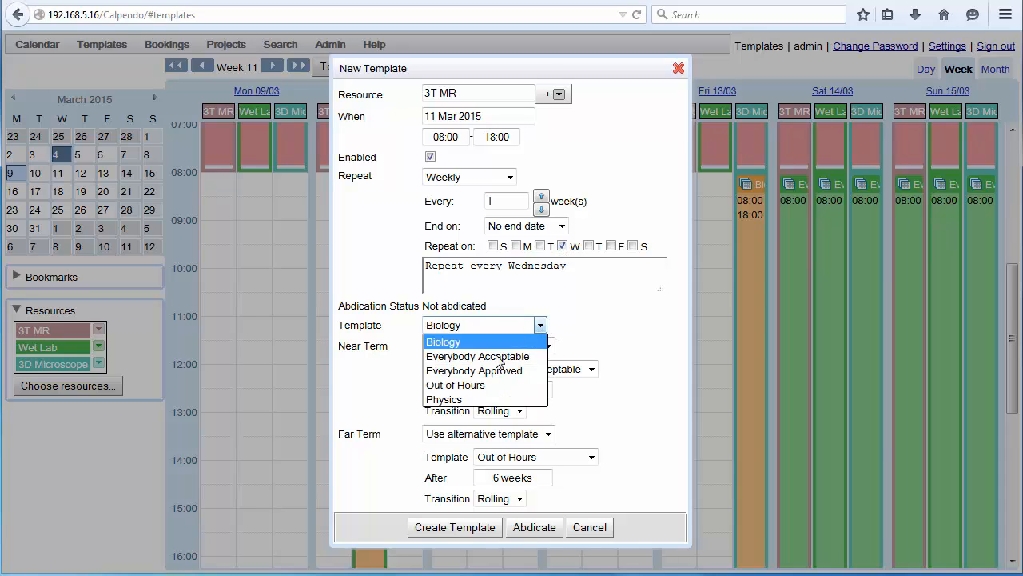
pyautogui.click(477, 399)
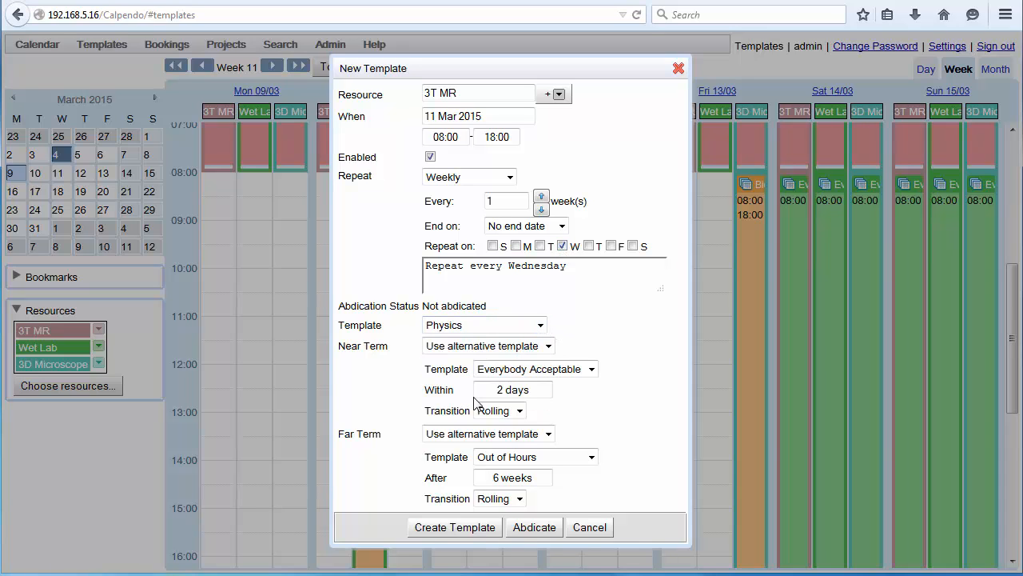
pyautogui.click(460, 527)
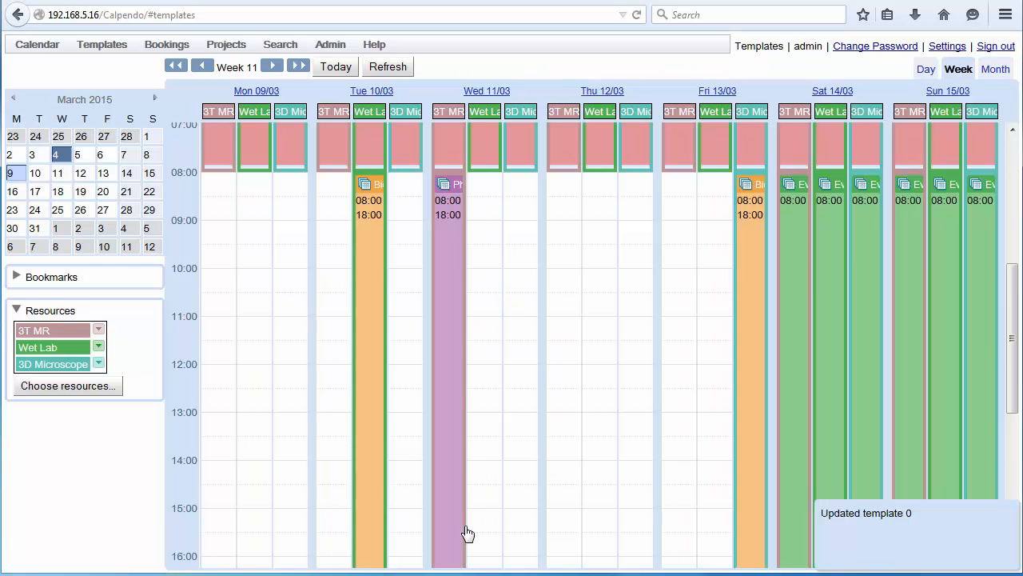
# Paste the copied template onto 3D Microscope on Thursday 12 Mar 2015 at 08:00–18:00, repeating on Thursday only, with the Physics template type
pyautogui.moveTo(468, 534)
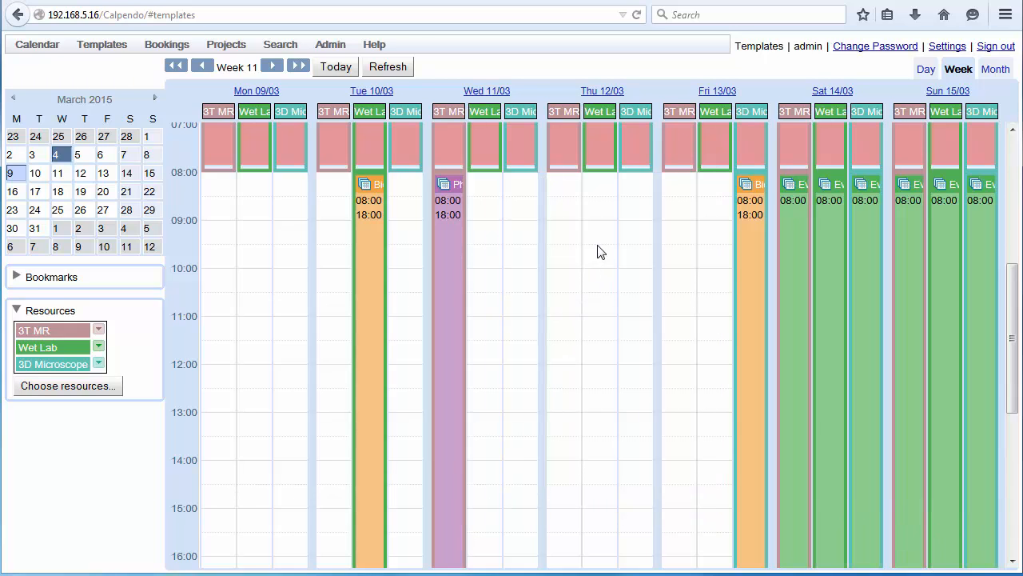
pyautogui.click(637, 187)
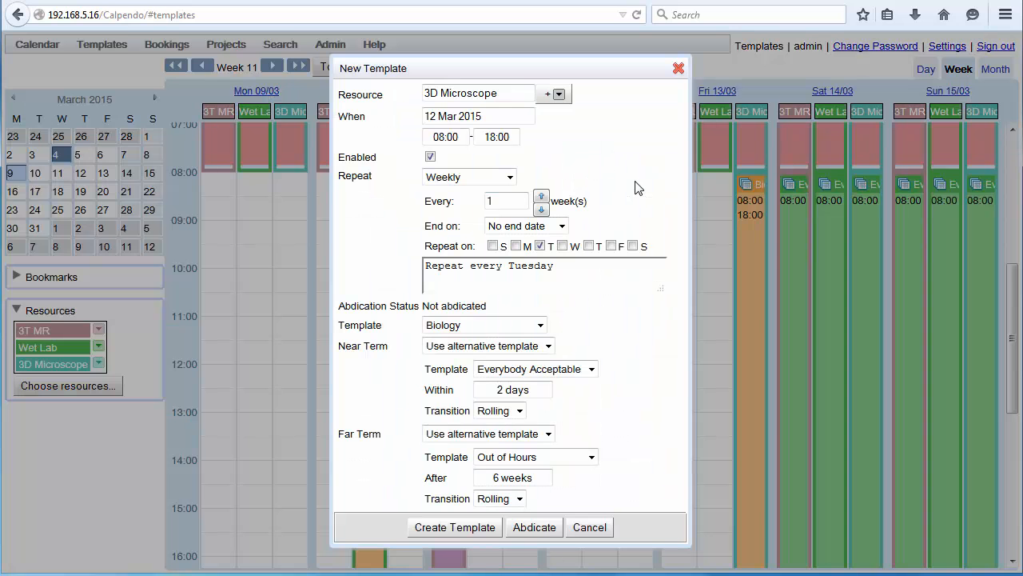
pyautogui.click(589, 246)
pyautogui.click(540, 246)
pyautogui.click(541, 327)
pyautogui.click(482, 406)
pyautogui.click(463, 531)
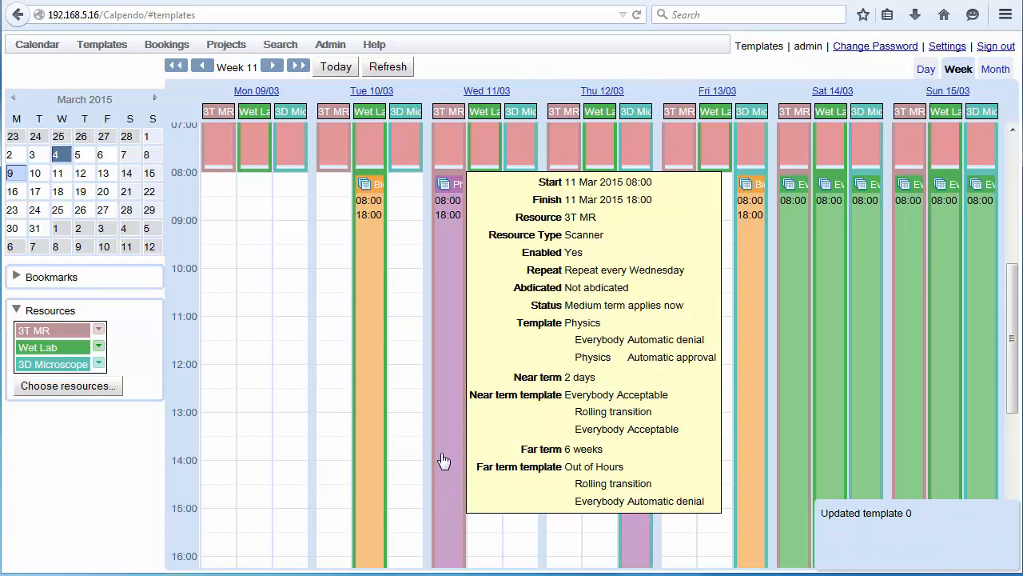
# Start a 3T MR template from the copy on Monday 9 Mar 2015, 08:00–18:00, repeating on Monday, Tuesday, Thursday and Friday
pyautogui.click(217, 181)
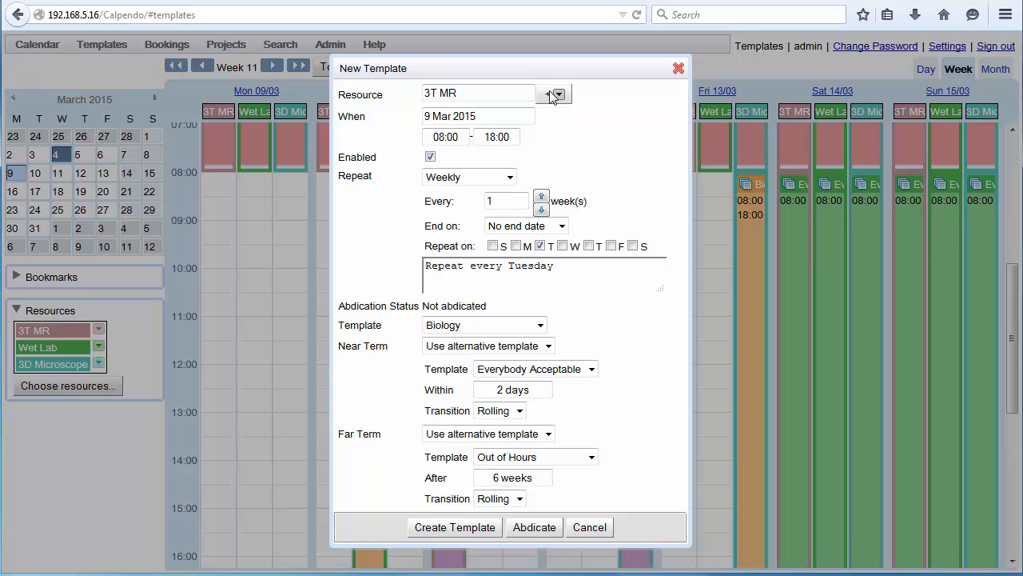
pyautogui.moveTo(557, 96); pyautogui.dragTo(750, 235)
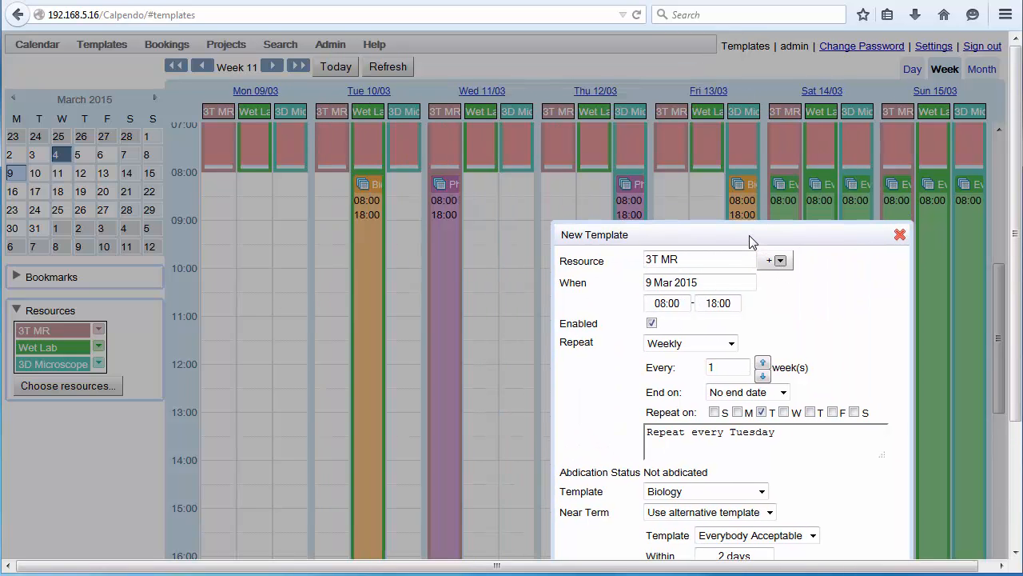
pyautogui.click(737, 412)
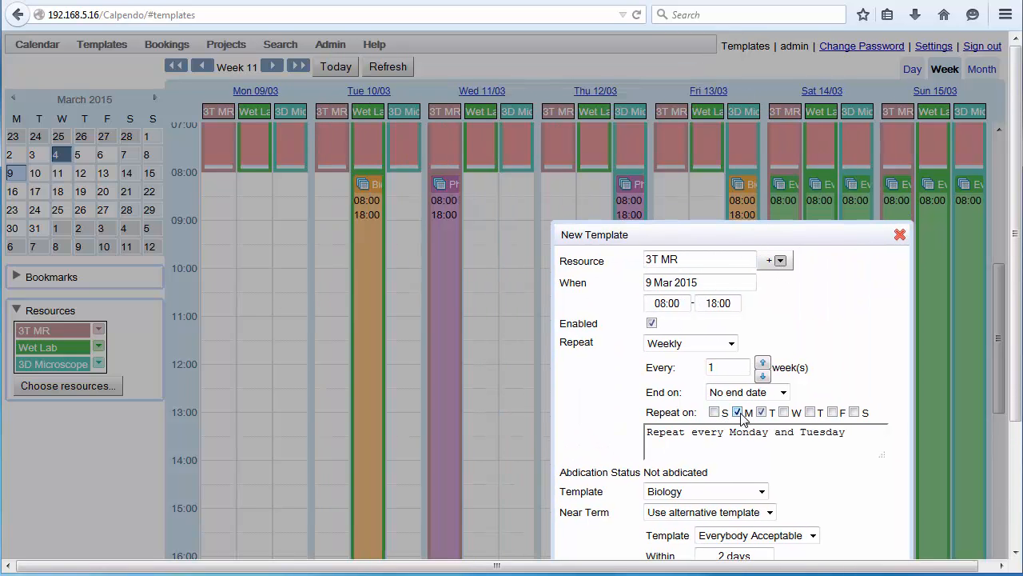
pyautogui.click(810, 412)
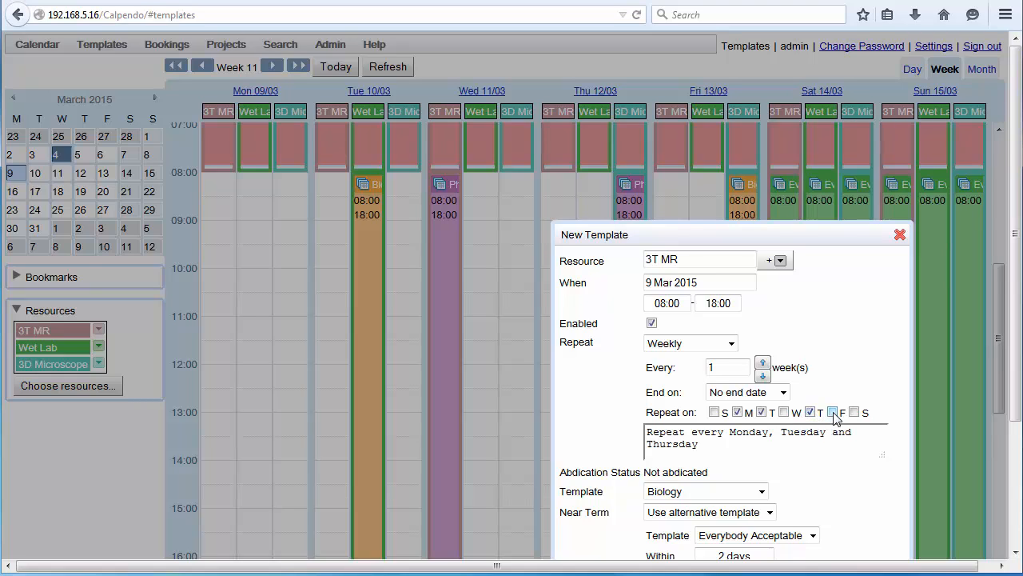
pyautogui.click(832, 412)
pyautogui.moveTo(816, 233); pyautogui.dragTo(802, 48)
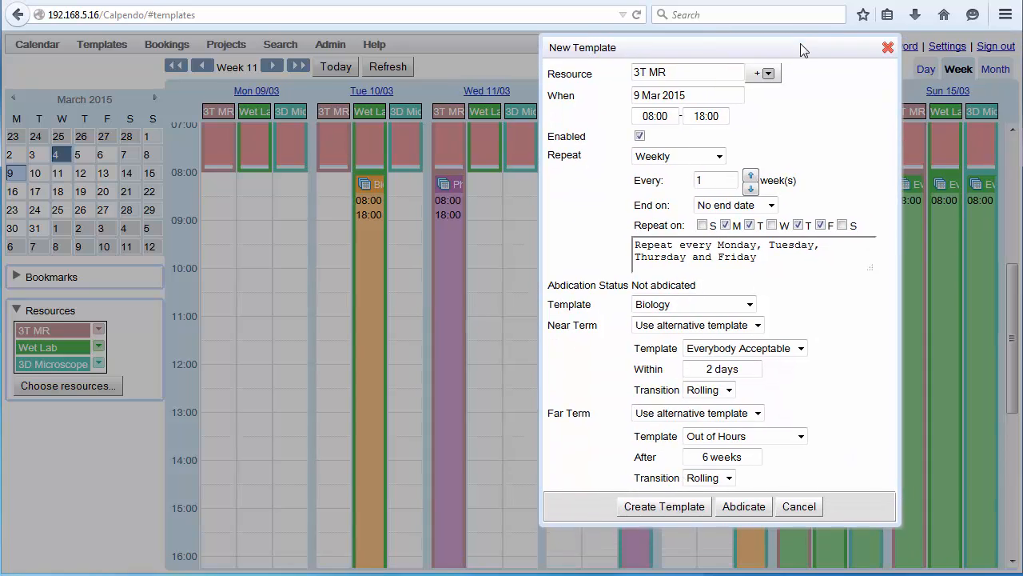
# Set the new 3T MR template's type to Everybody Acceptable with the main template for the near term, and create it
pyautogui.click(749, 305)
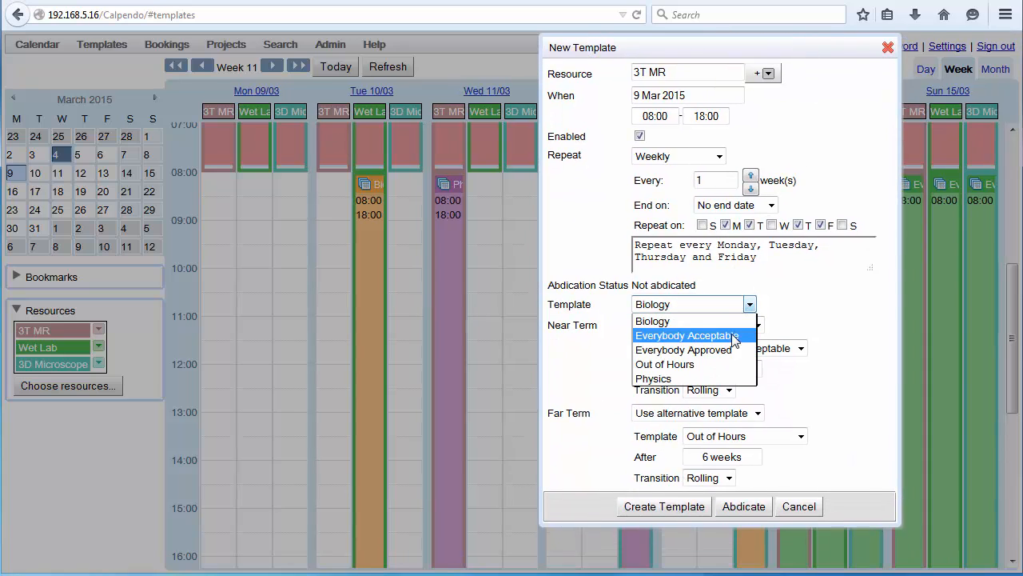
pyautogui.click(739, 335)
pyautogui.click(757, 325)
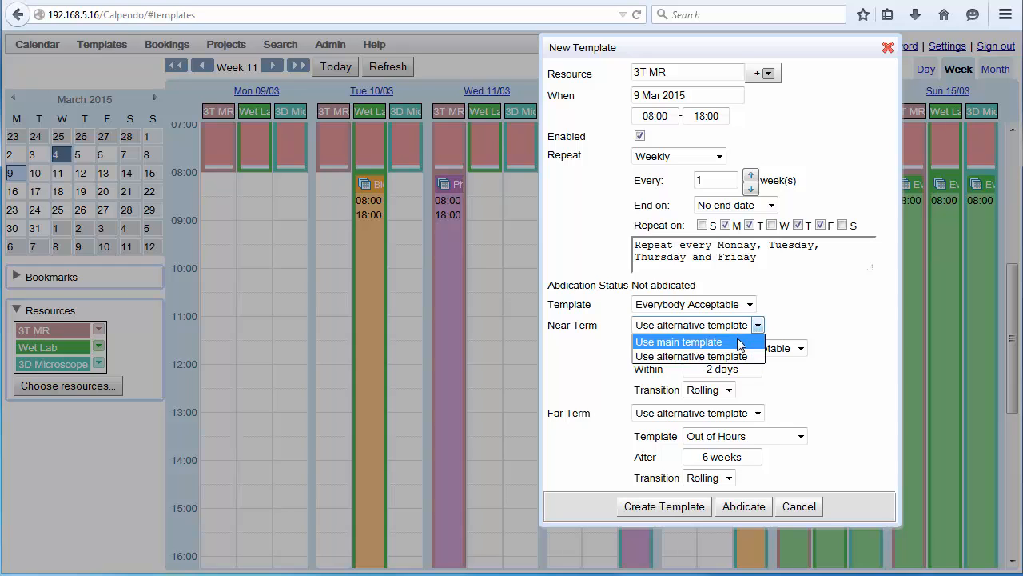
pyautogui.click(736, 341)
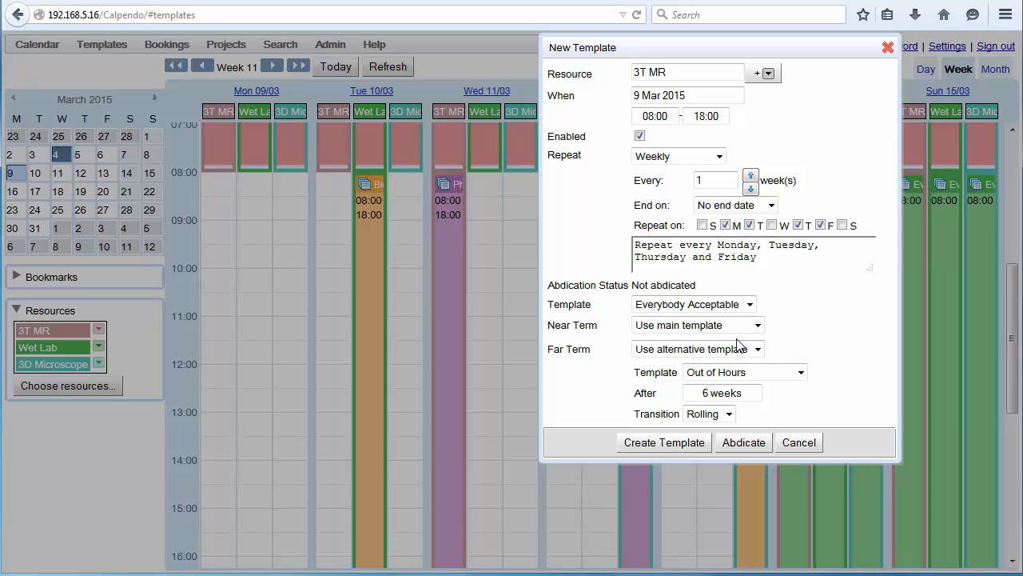
pyautogui.click(658, 444)
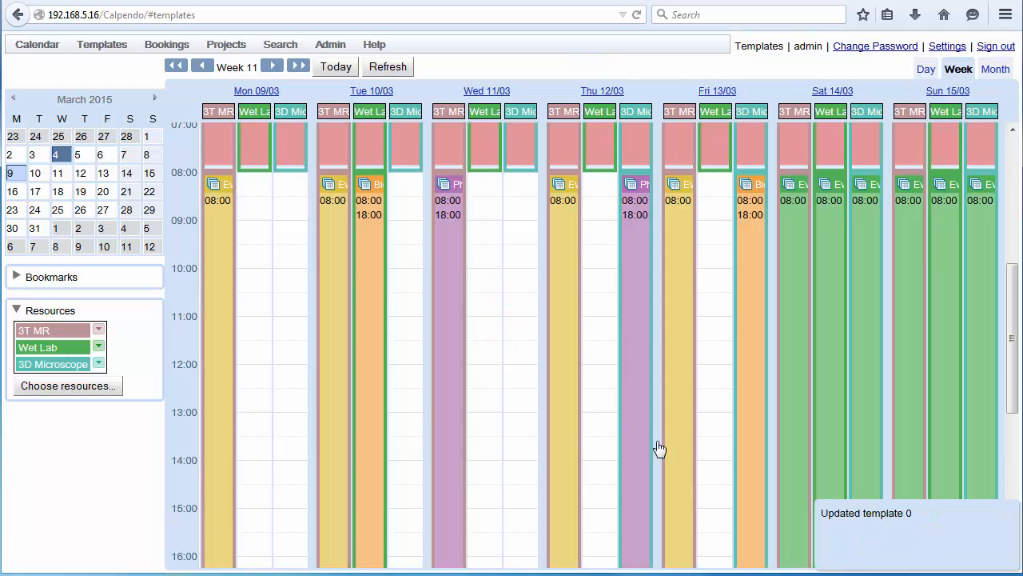
# Copy Monday's 3T MR daytime template to Wet Lab on 9 Mar 2015 at 08:00–18:00, repeating on Monday, Wednesday, Thursday and Friday
pyautogui.click(223, 226)
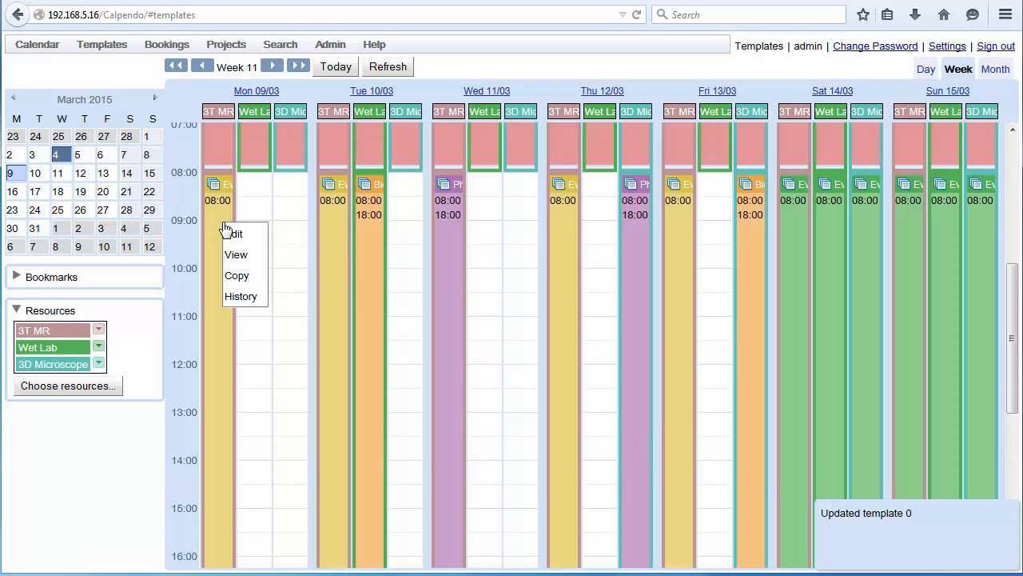
pyautogui.click(238, 284)
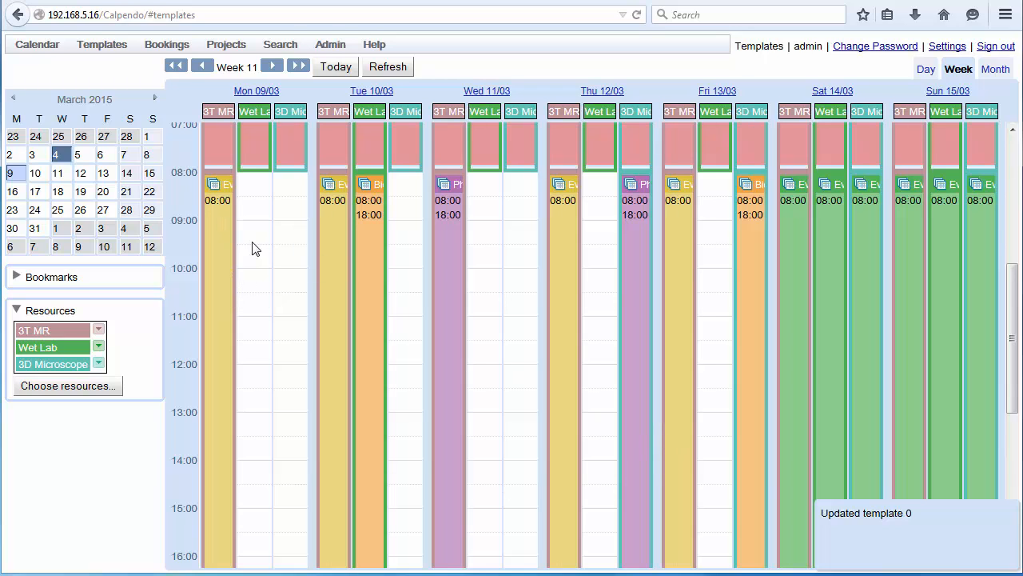
pyautogui.click(252, 180)
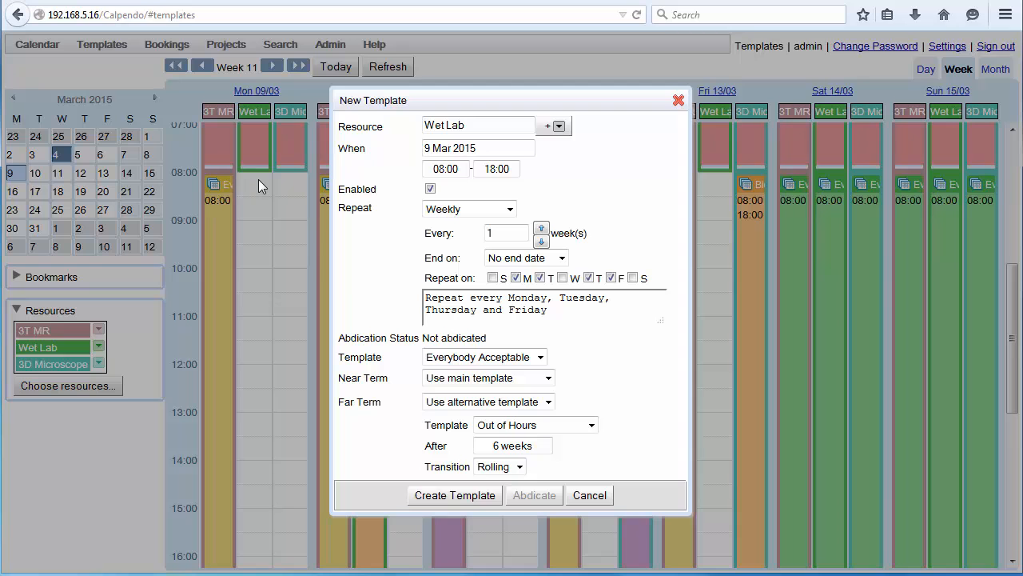
pyautogui.moveTo(487, 117); pyautogui.dragTo(828, 136)
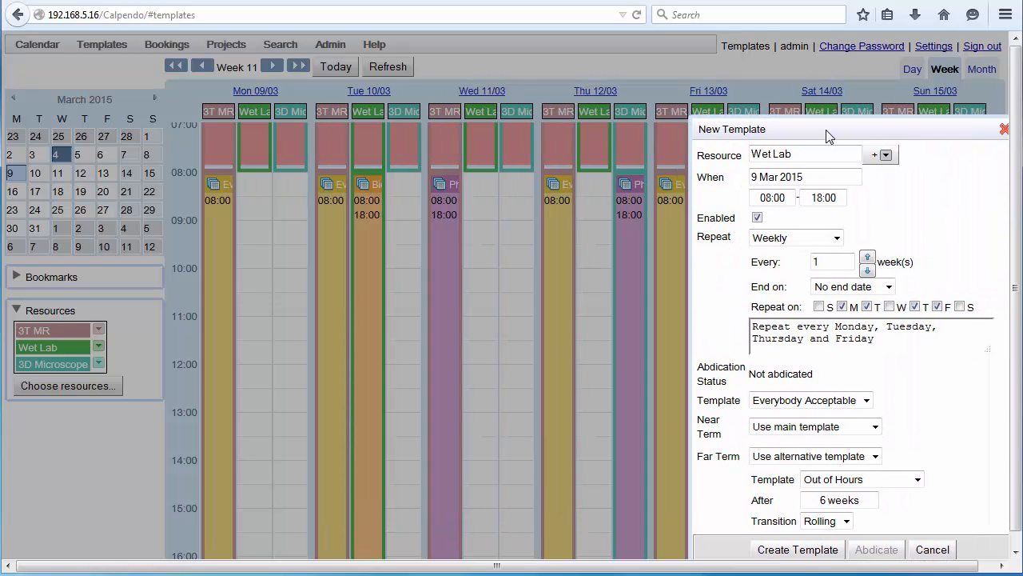
pyautogui.click(866, 306)
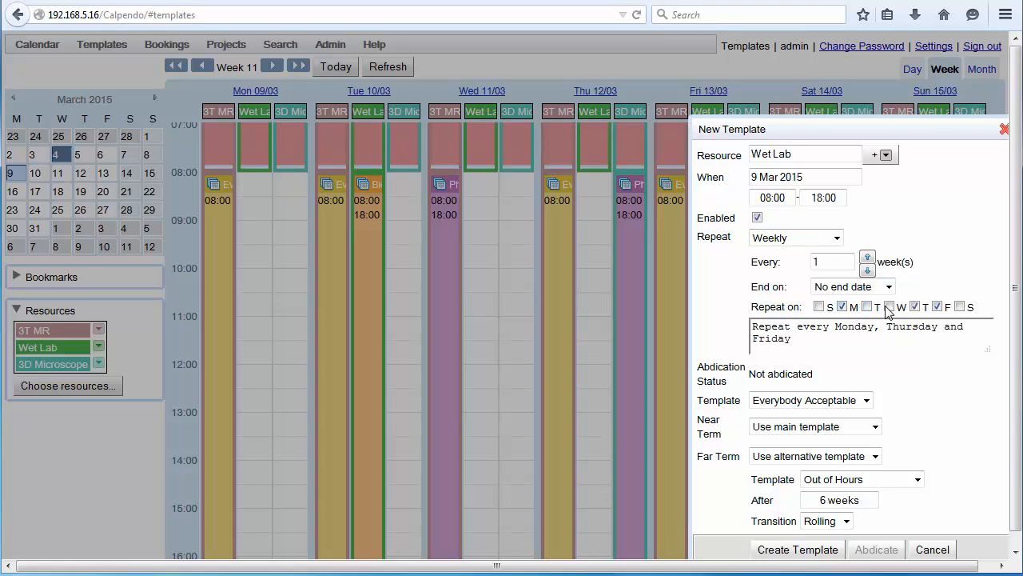
pyautogui.click(890, 307)
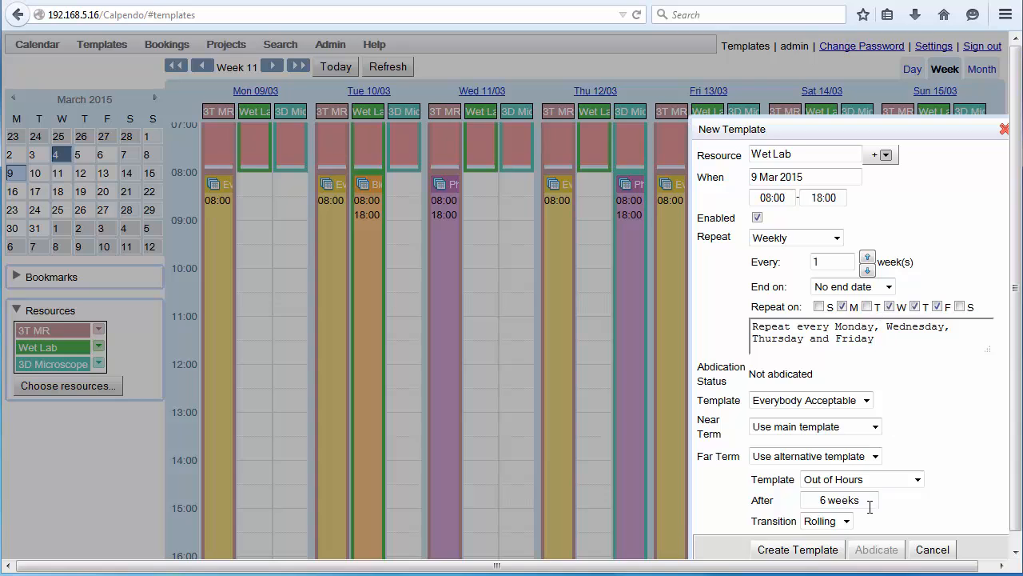
pyautogui.click(815, 552)
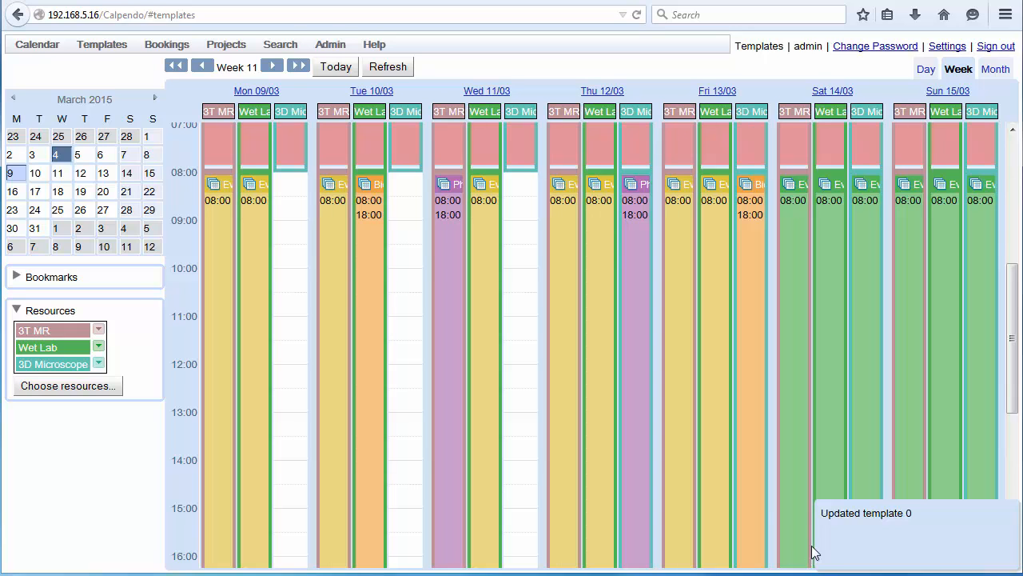
# Paste the copied template onto 3D Microscope on Monday 9 Mar 2015 at 08:00–18:00, repeating on Monday, Tuesday and Wednesday
pyautogui.click(289, 185)
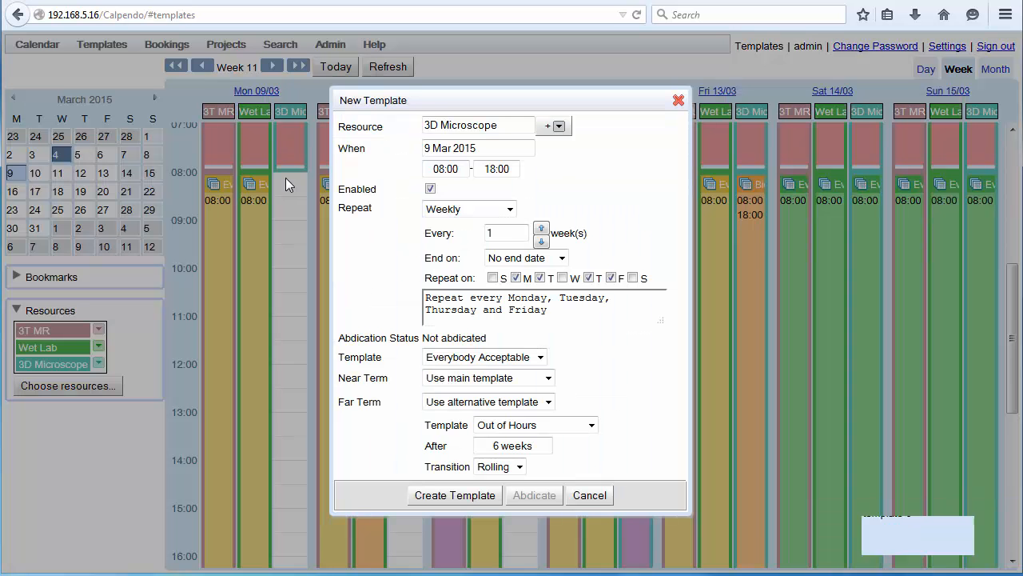
pyautogui.moveTo(452, 110); pyautogui.dragTo(740, 144)
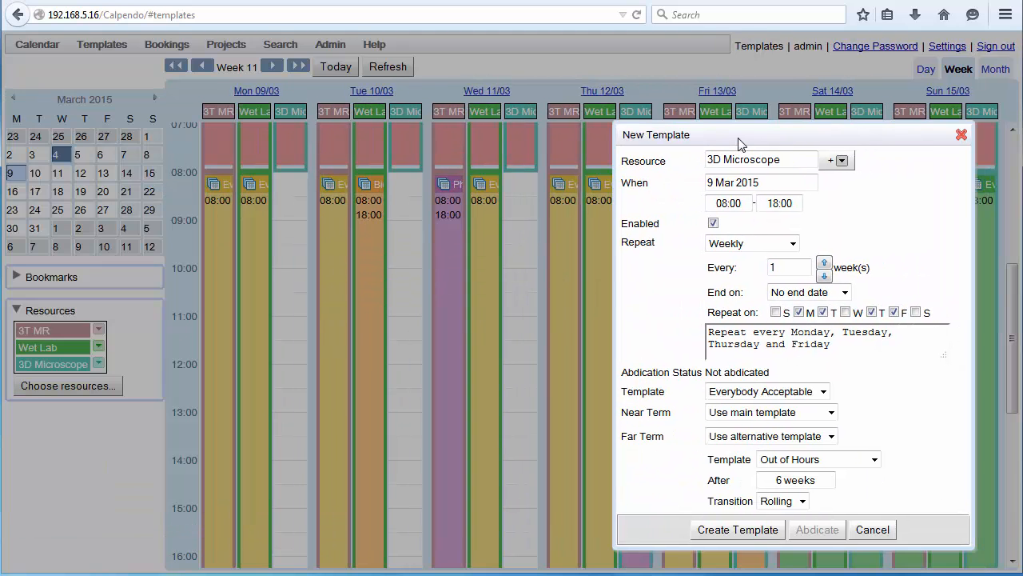
pyautogui.click(845, 313)
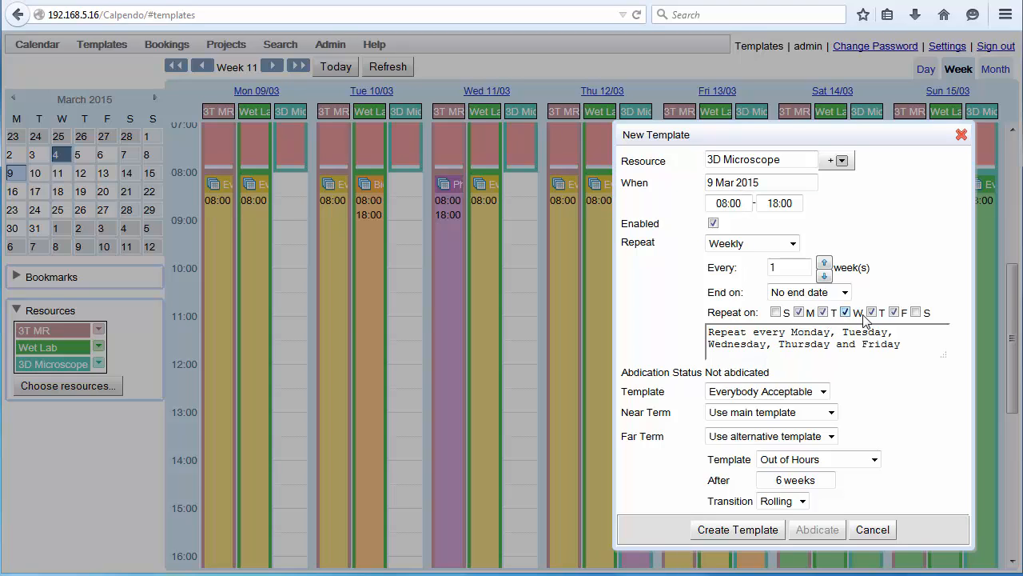
pyautogui.click(872, 312)
pyautogui.click(894, 313)
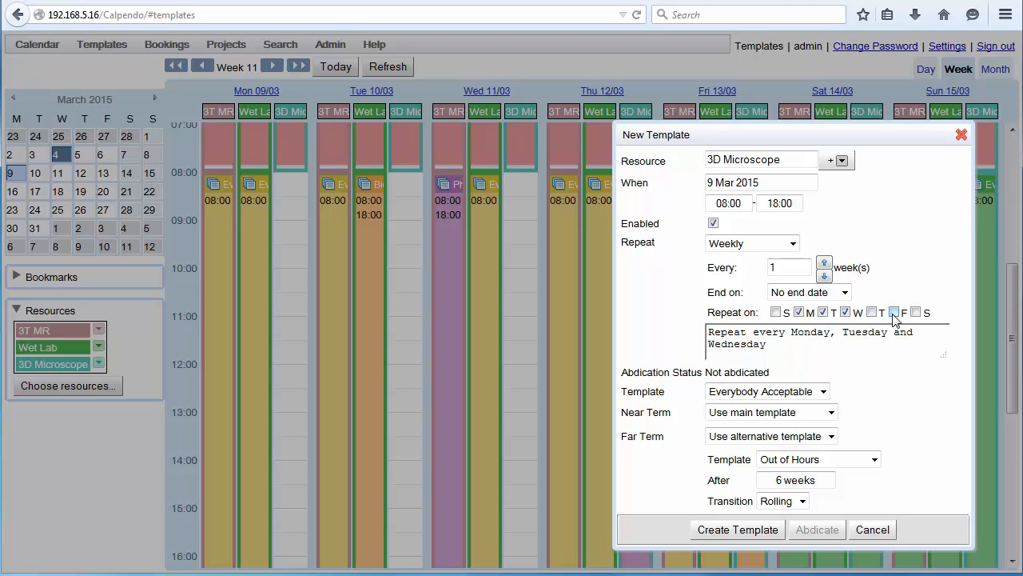
pyautogui.click(730, 529)
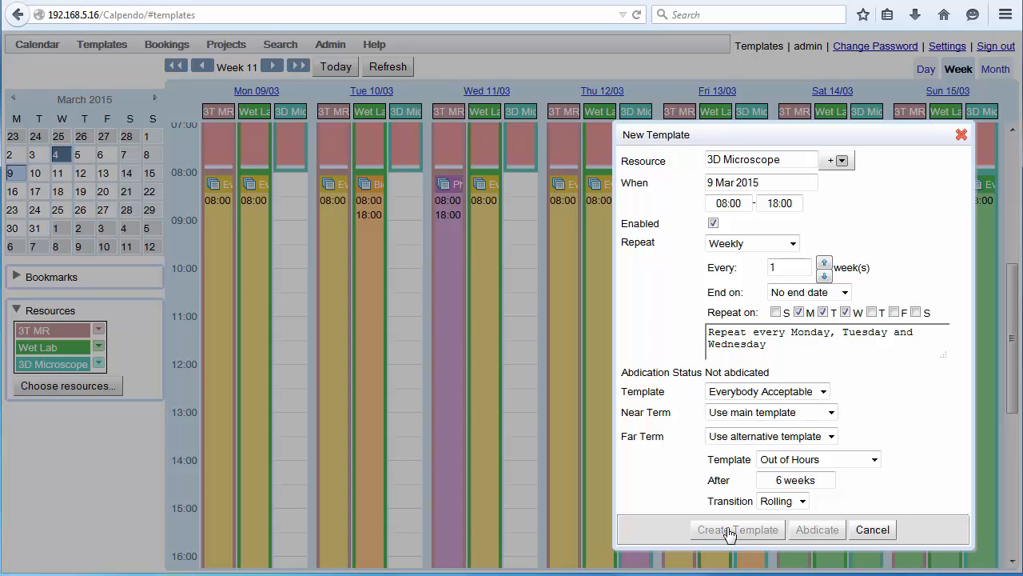
pyautogui.moveTo(730, 534)
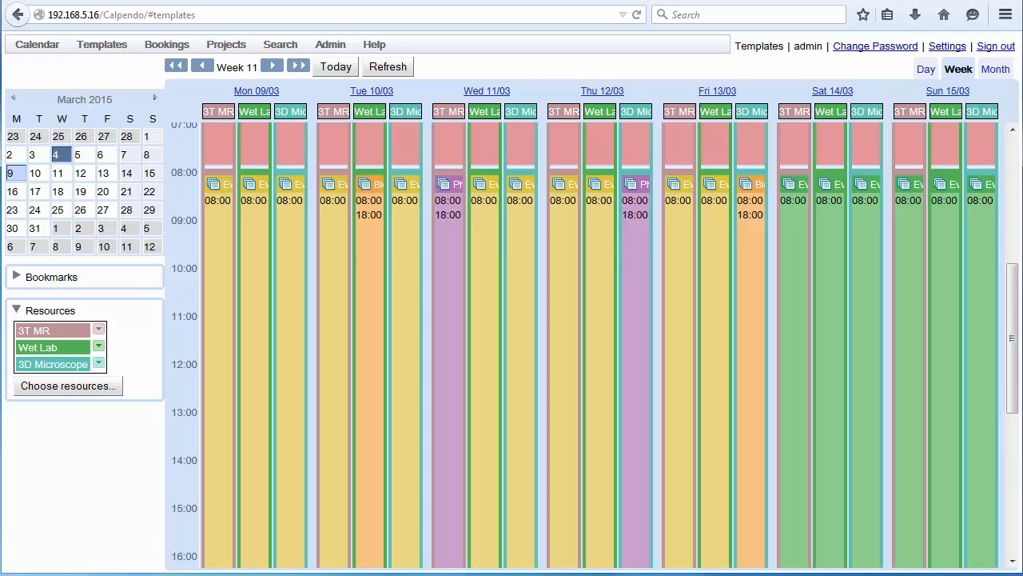
# Open the booking calendar and check the template descriptions for Tuesday's Wet Lab and Wednesday's 3T MR daytime slots
pyautogui.click(32, 48)
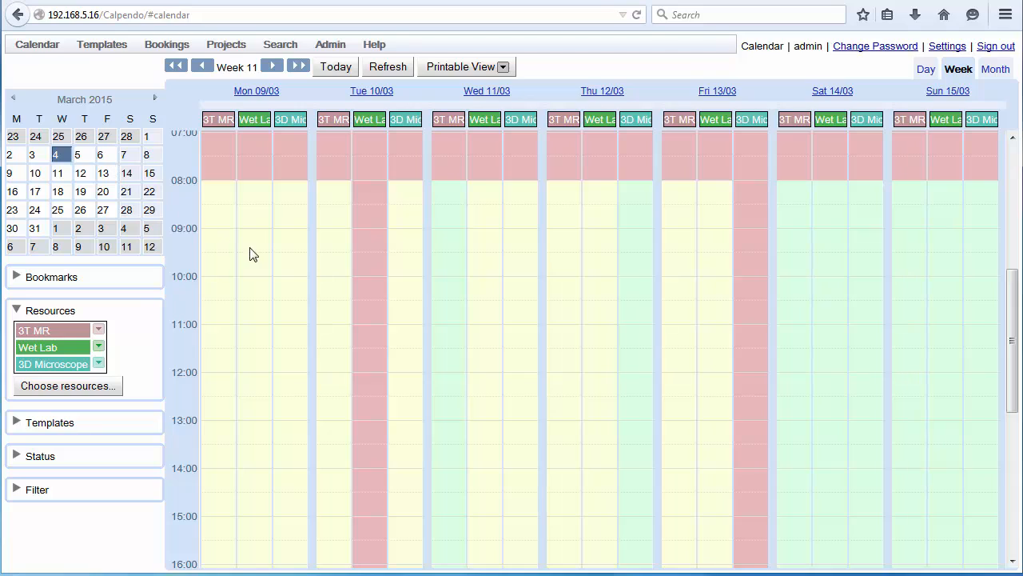
pyautogui.moveTo(368, 276)
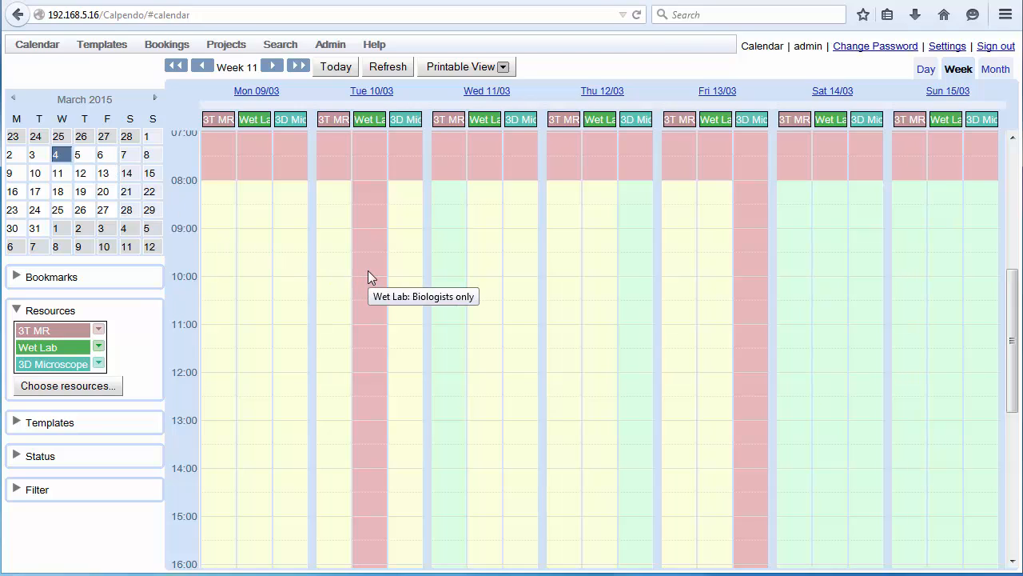
pyautogui.moveTo(449, 278)
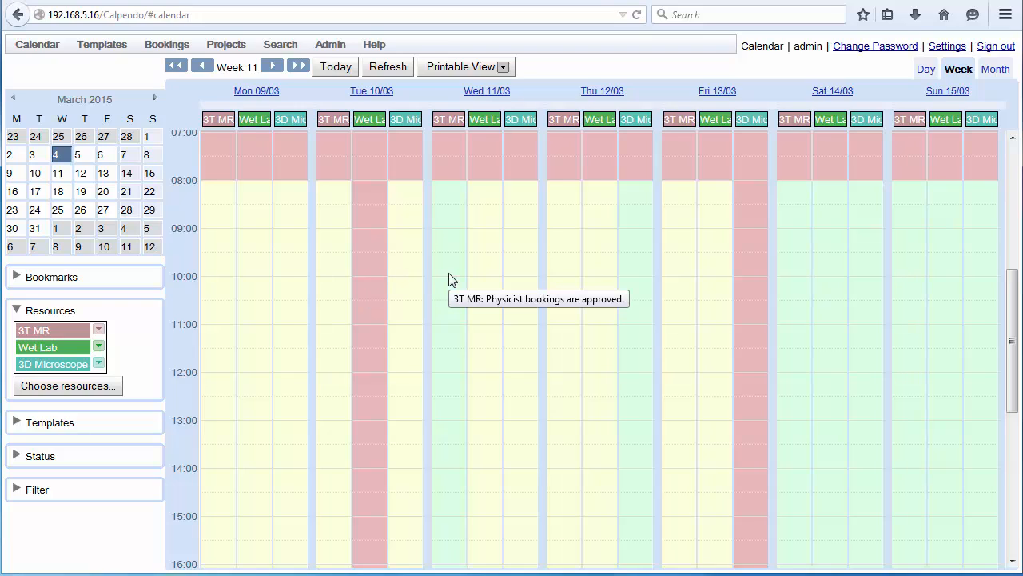